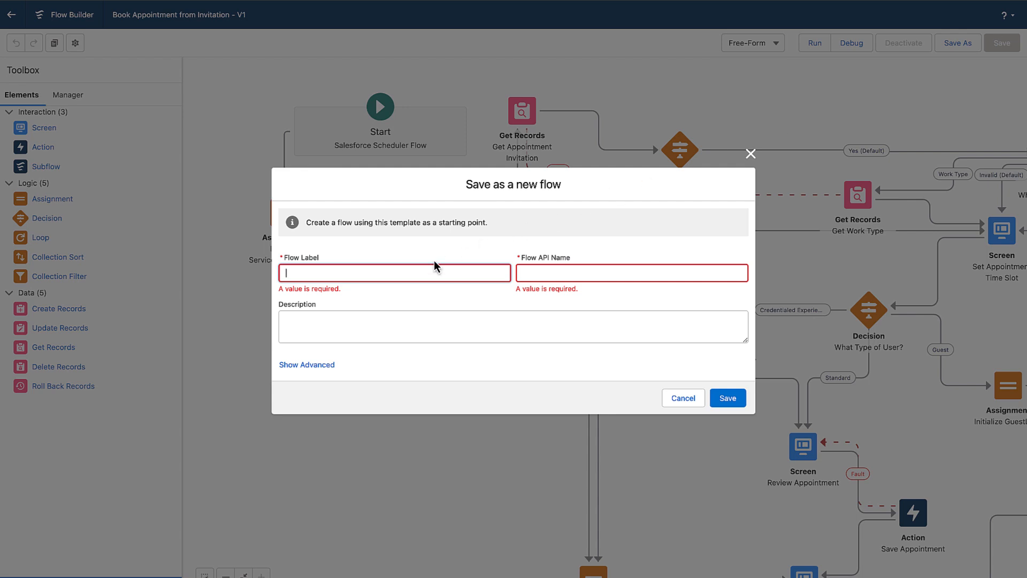
# Save the template as a new flow labelled Book Appointment from Invitation_ForWM and activate it.
pyautogui.click(407, 274)
pyautogui.write('Book Appointment from Invitation_ForWM')
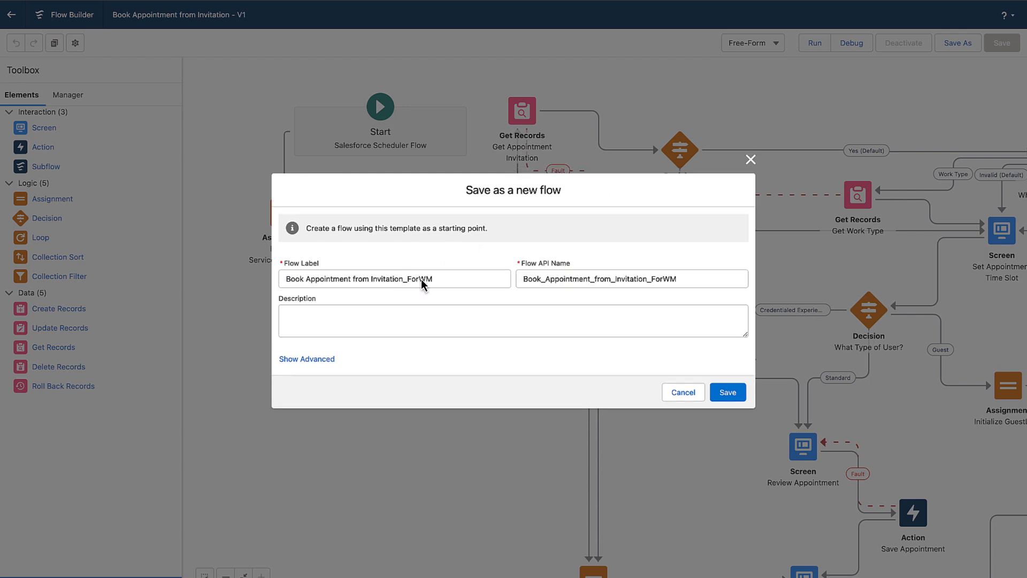
pyautogui.click(727, 393)
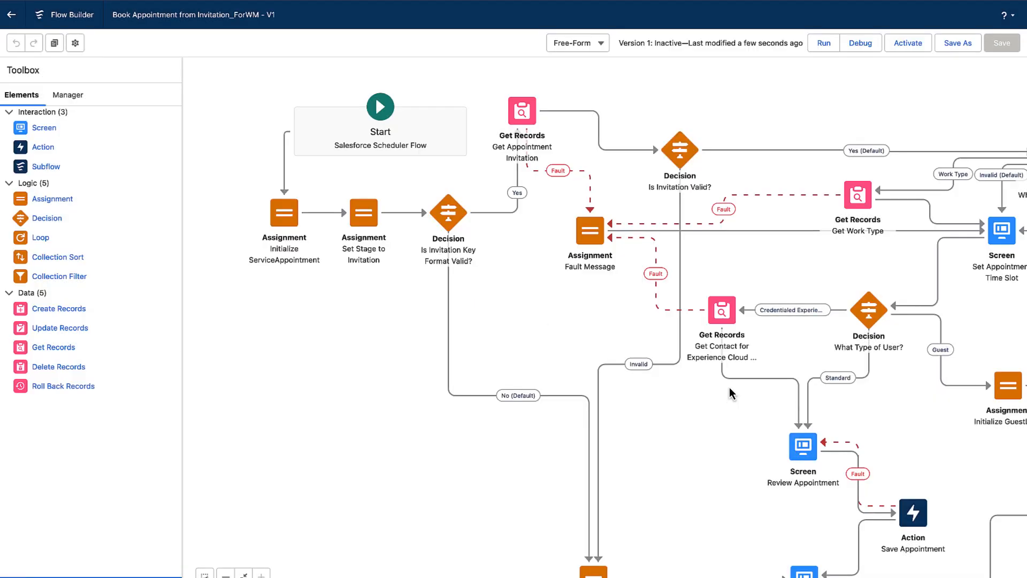
pyautogui.click(911, 43)
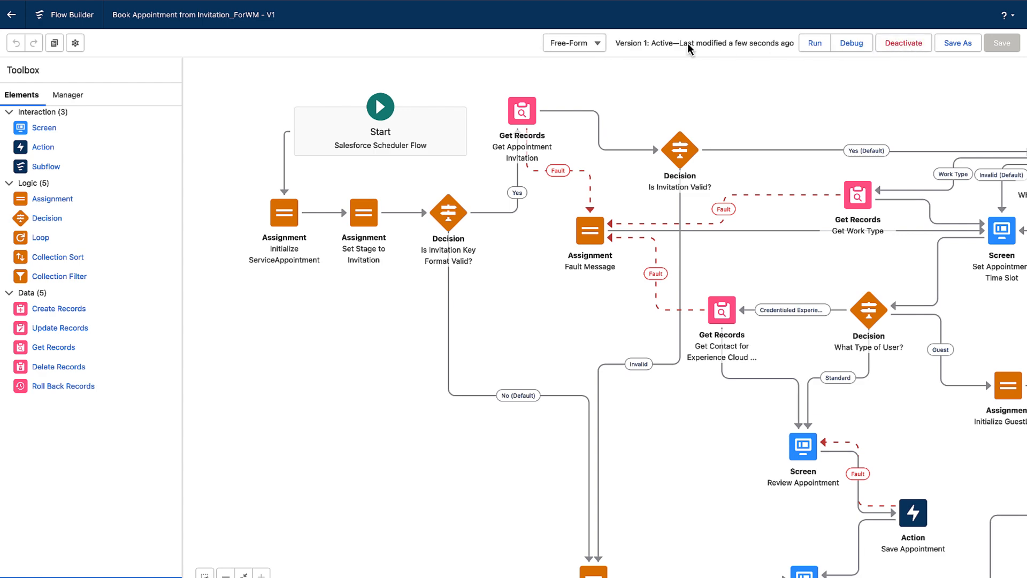
# Open the flow's version properties and copy its Flow API Name into the notes.
pyautogui.click(80, 45)
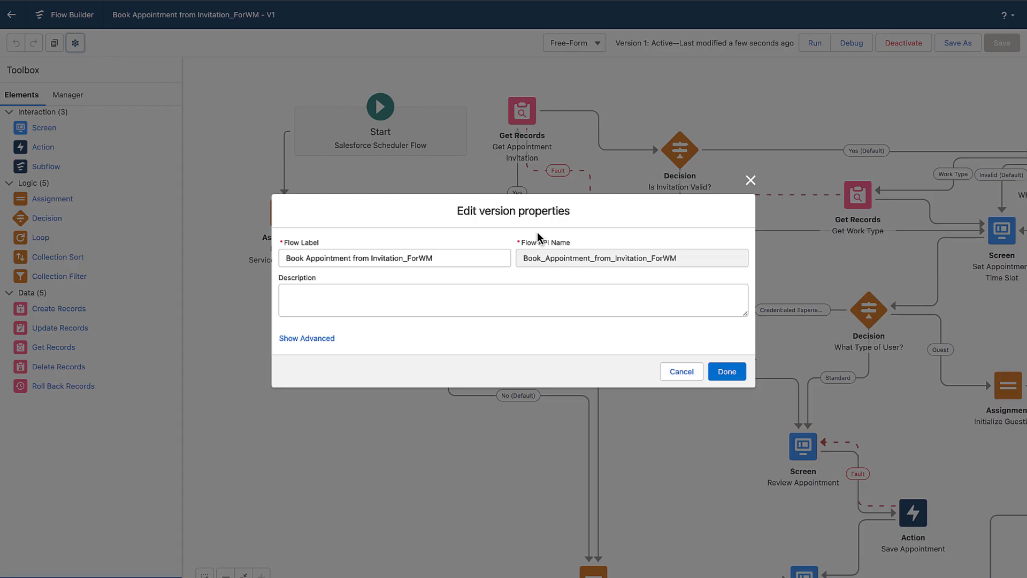
pyautogui.doubleClick(599, 258)
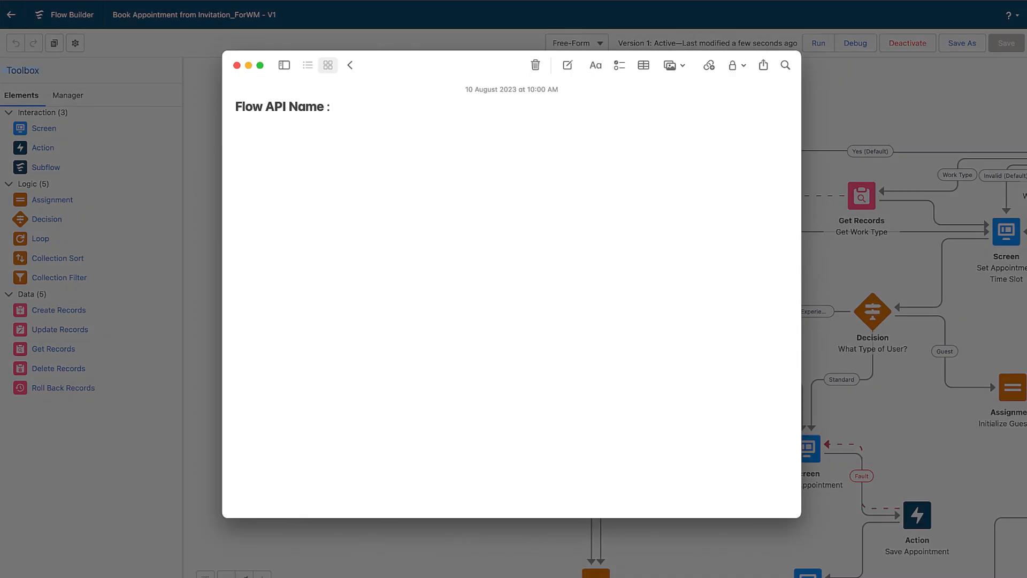
pyautogui.write('Book_Appointment_from_Invitation_ForWM')
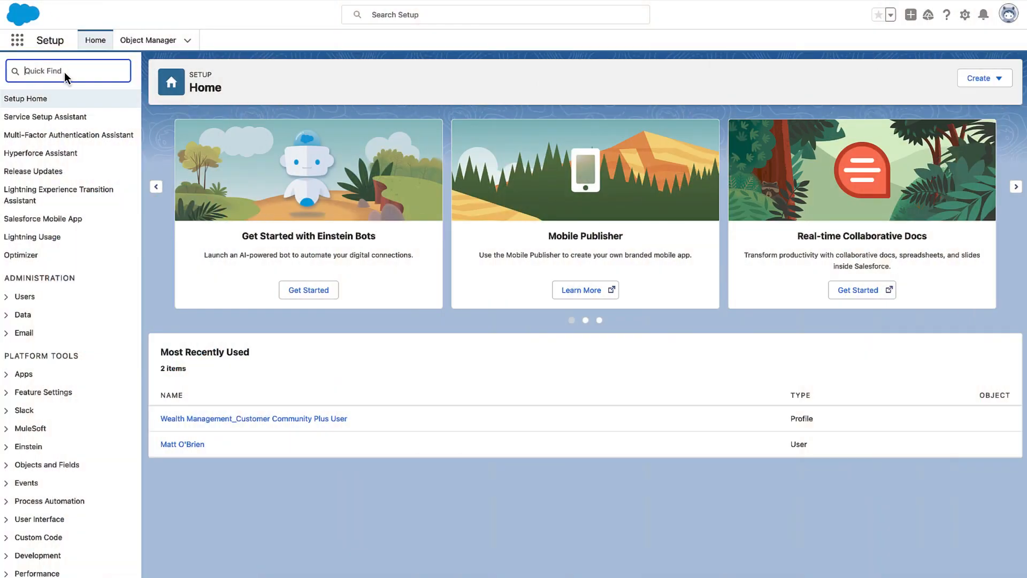
# Find All Sites in Setup and open the wealthmanagementcustomers site in the builder.
pyautogui.write('All Sites')
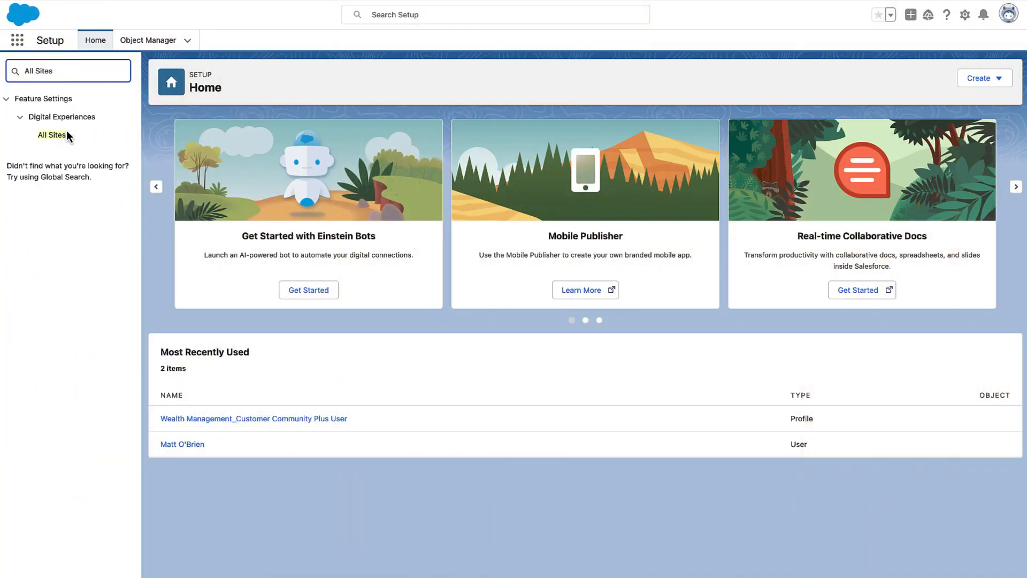
pyautogui.click(67, 133)
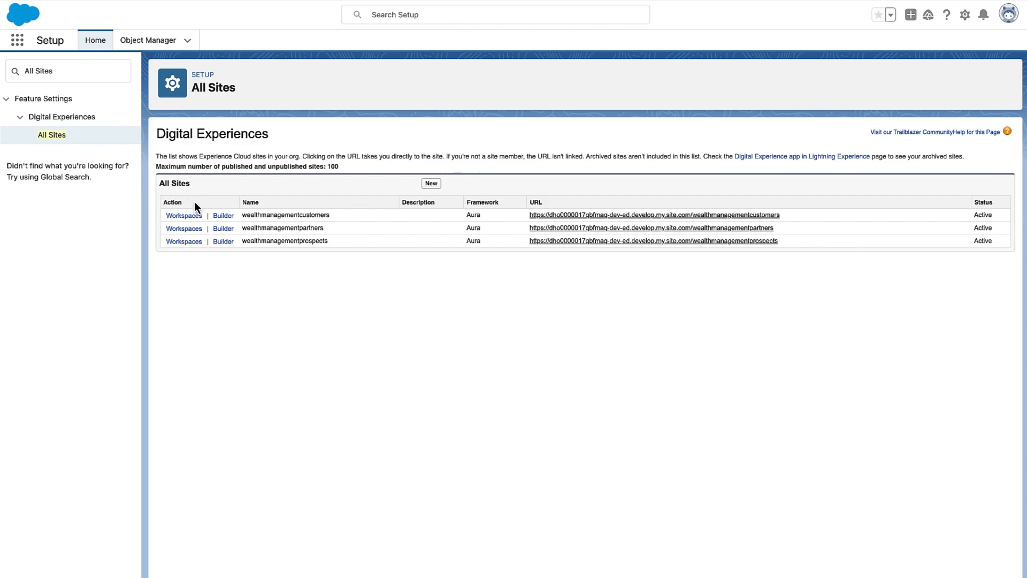
pyautogui.click(223, 215)
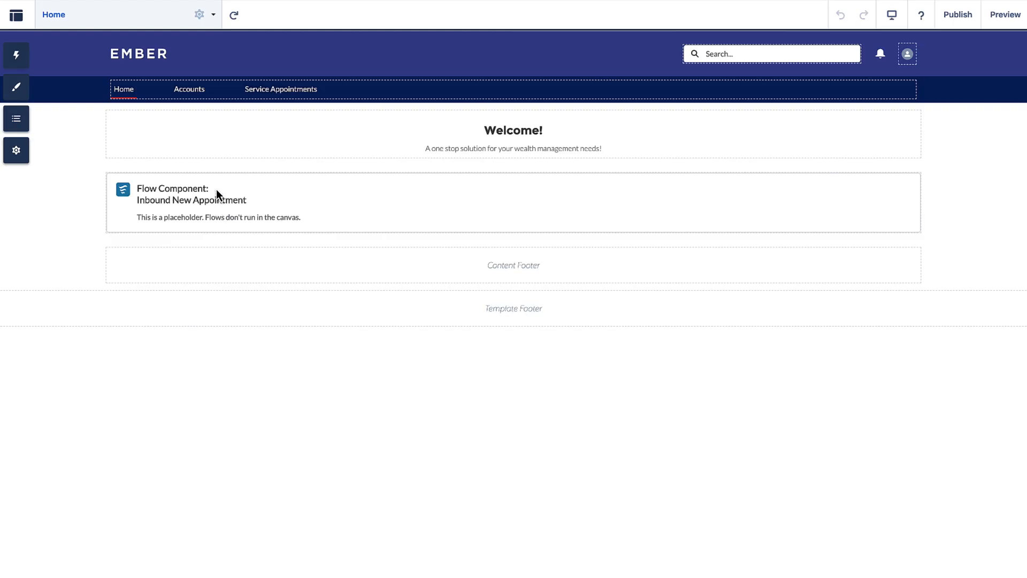
# Start a new standard page based on the preconfigured Flow page.
pyautogui.click(182, 25)
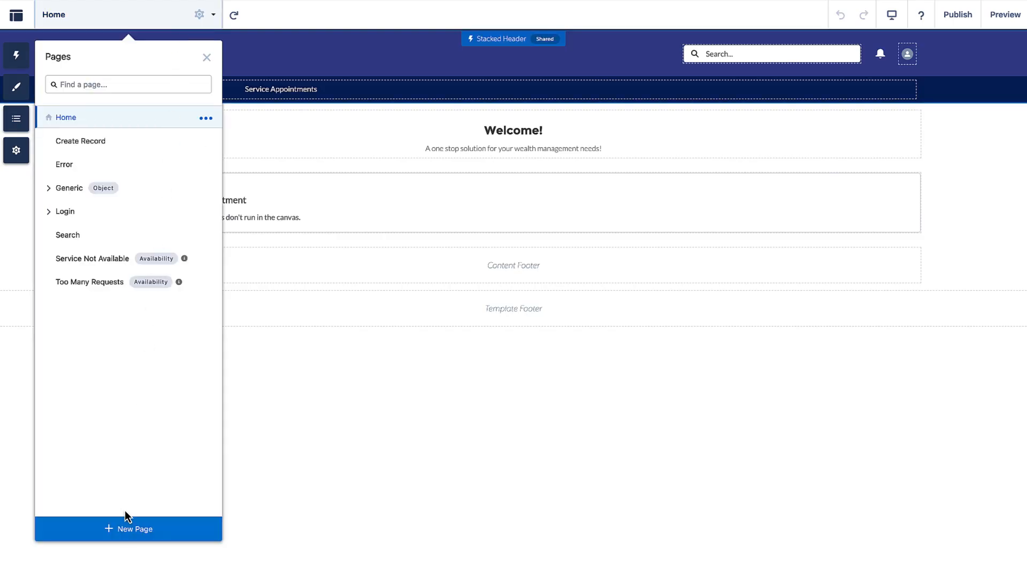
pyautogui.click(148, 519)
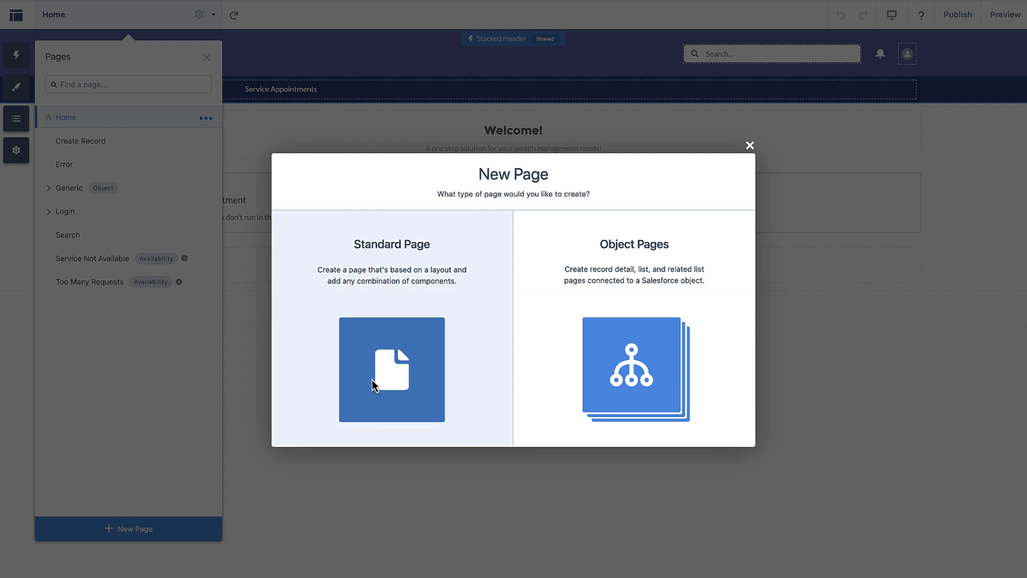
pyautogui.click(378, 378)
pyautogui.click(373, 384)
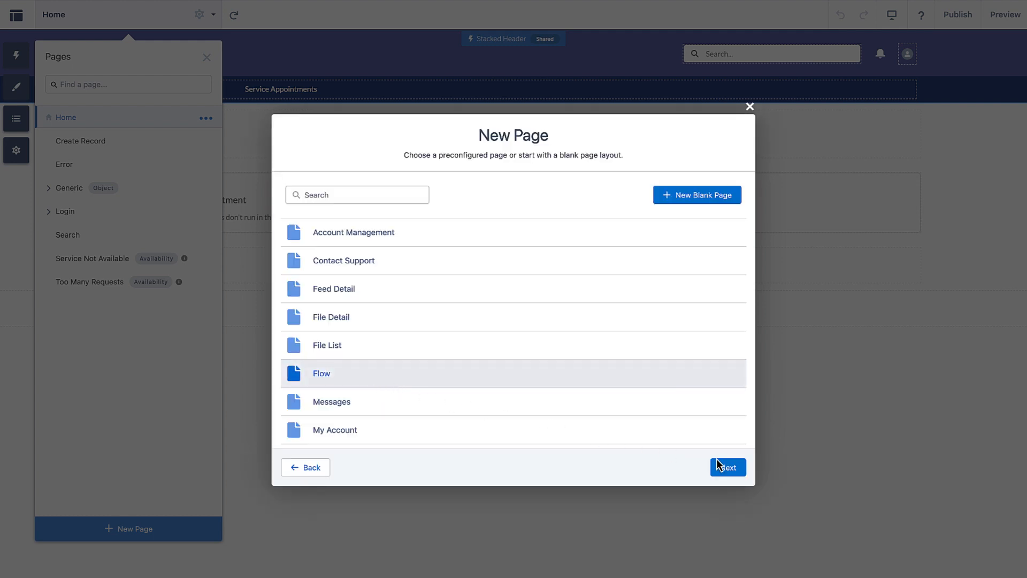
pyautogui.click(729, 467)
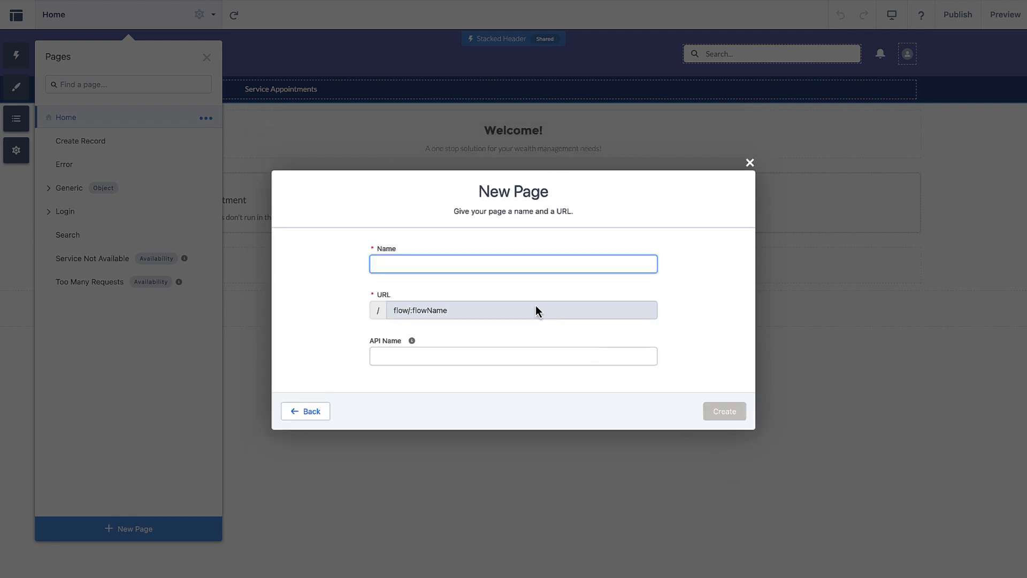
# Name the page Book Appointment from Invitation with API name book_appointment_from_invitation and create it.
pyautogui.write('Book Appointment from Invitation')
pyautogui.click(456, 316)
pyautogui.click(430, 357)
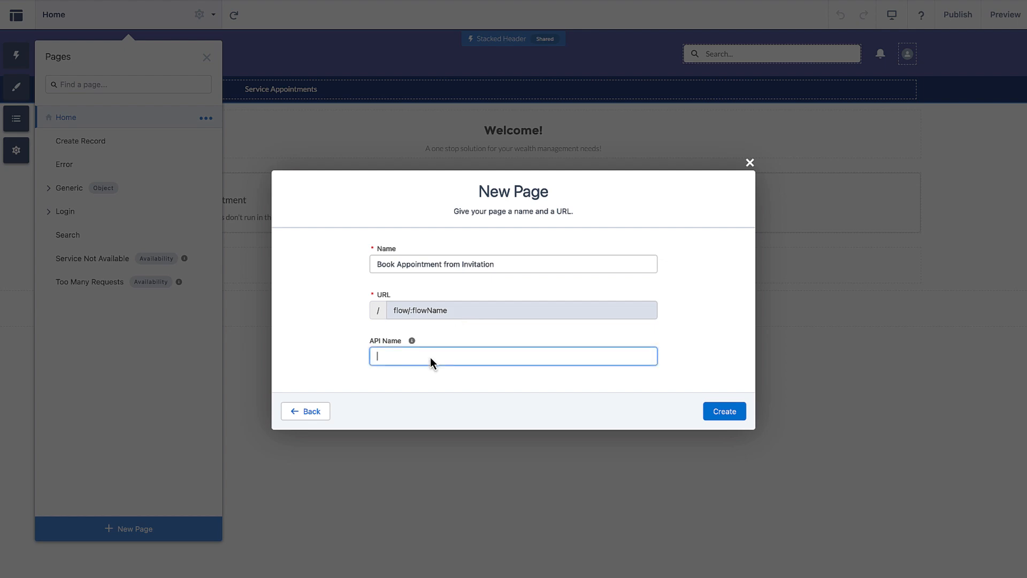
pyautogui.write('book_appointment_from_invitation')
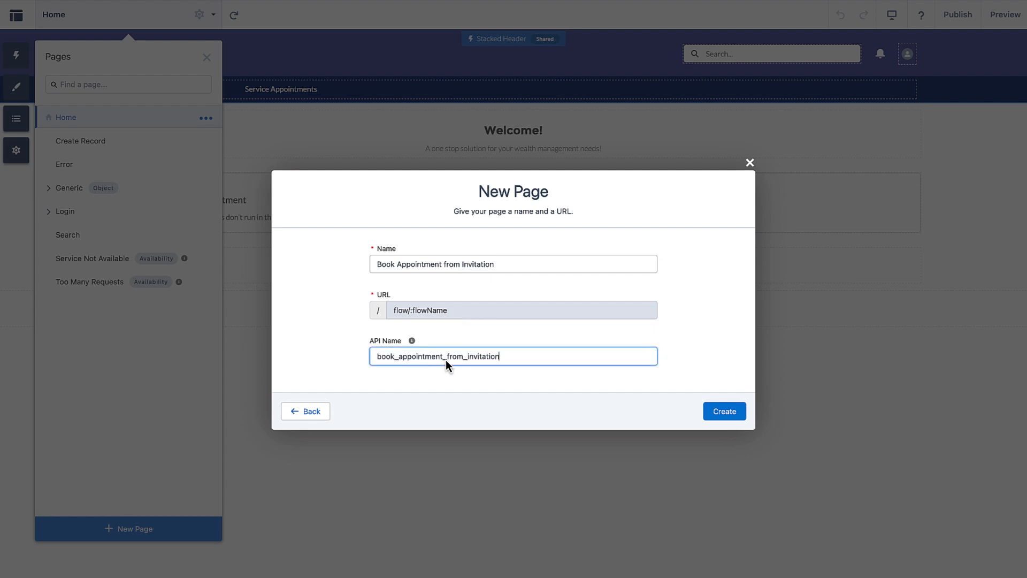
pyautogui.click(725, 411)
# Set the page's flow component to Book Appointment from Invitation_ForWM with invitationKey set to {!invitationKey}.
pyautogui.click(551, 205)
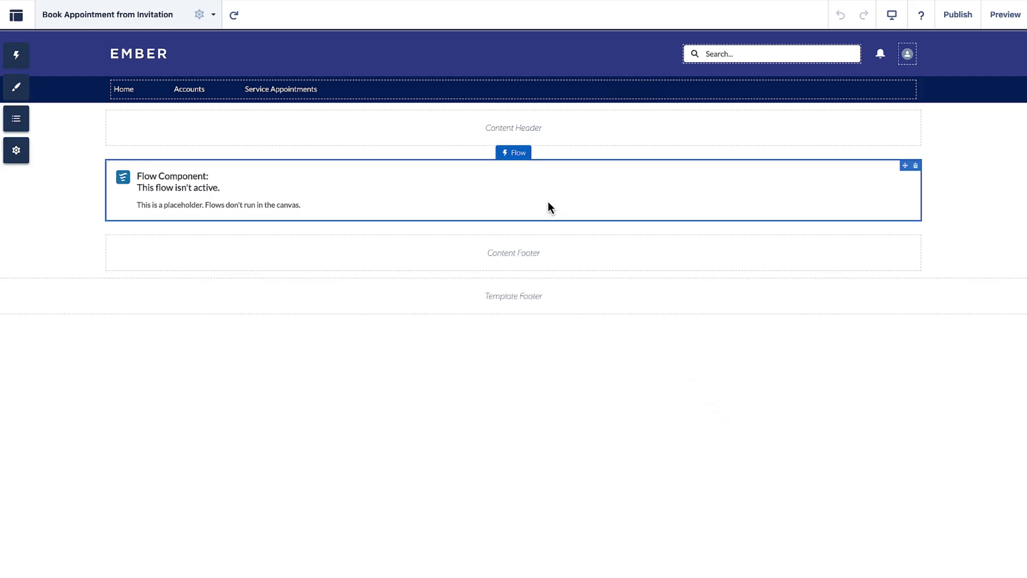
pyautogui.click(929, 140)
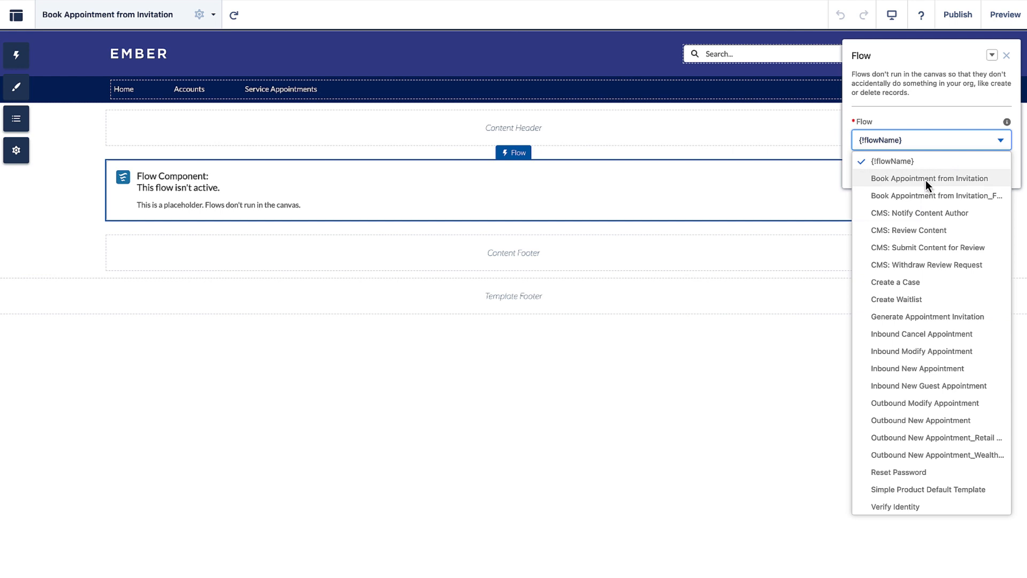
pyautogui.click(925, 189)
pyautogui.click(908, 247)
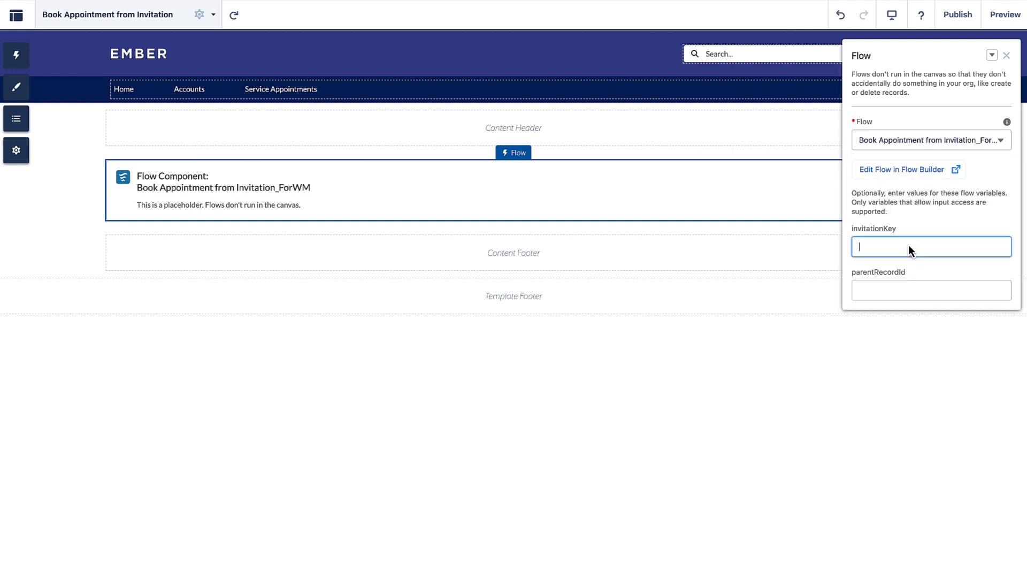
pyautogui.write('{!invitationKey')
pyautogui.click(834, 220)
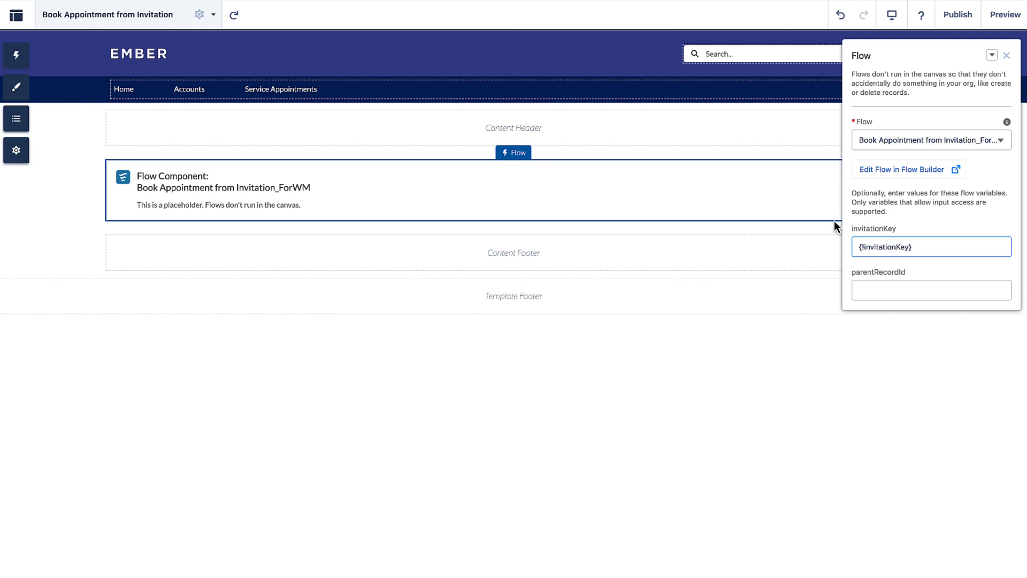
# Check the page properties, then publish the site.
pyautogui.click(199, 15)
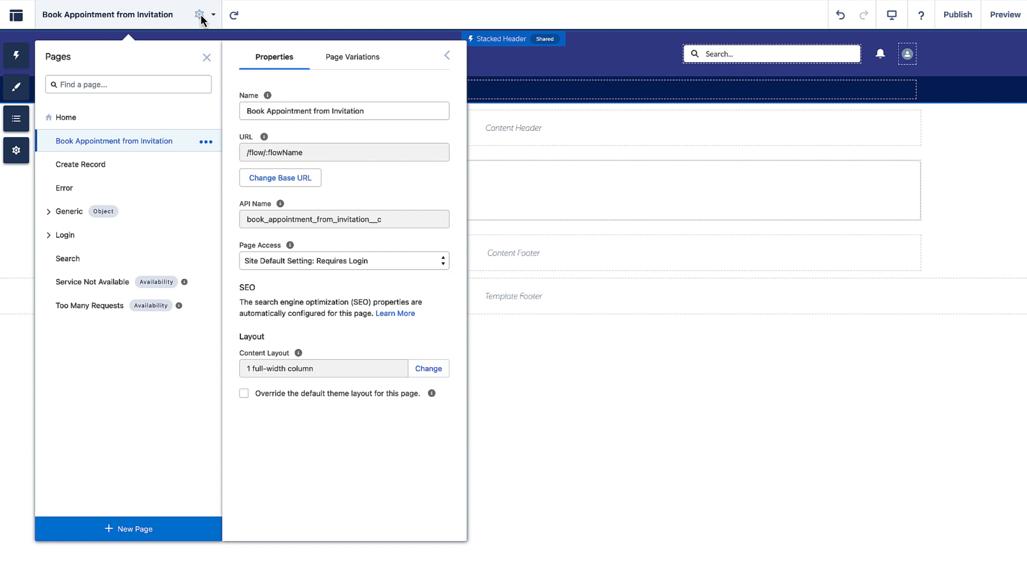
pyautogui.click(200, 16)
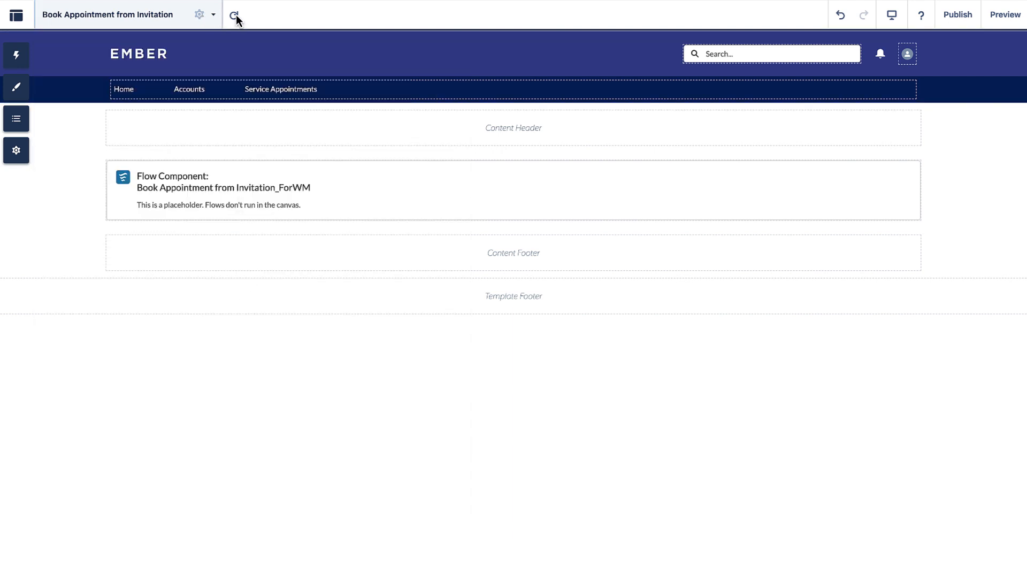
pyautogui.click(957, 15)
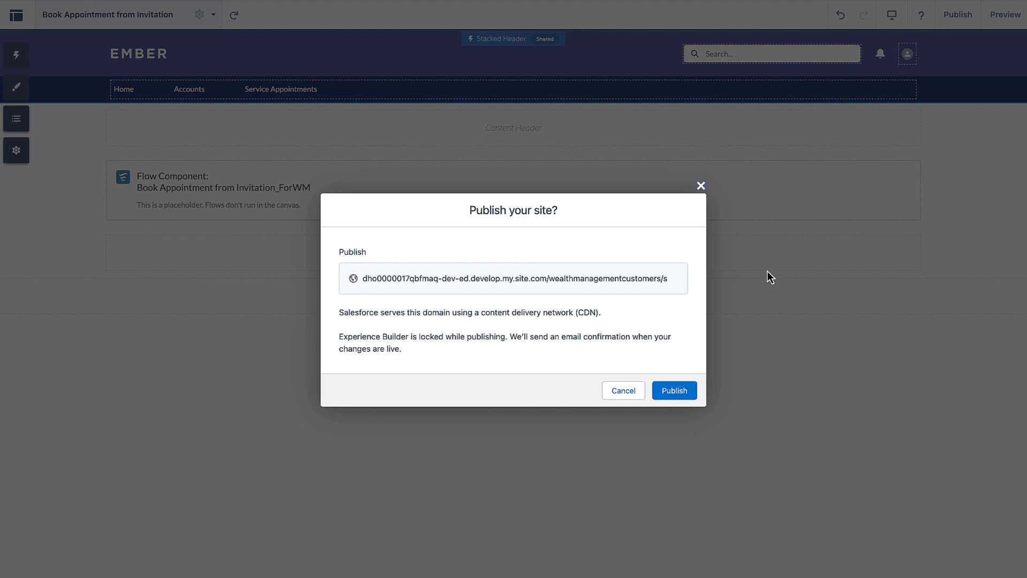
pyautogui.click(675, 391)
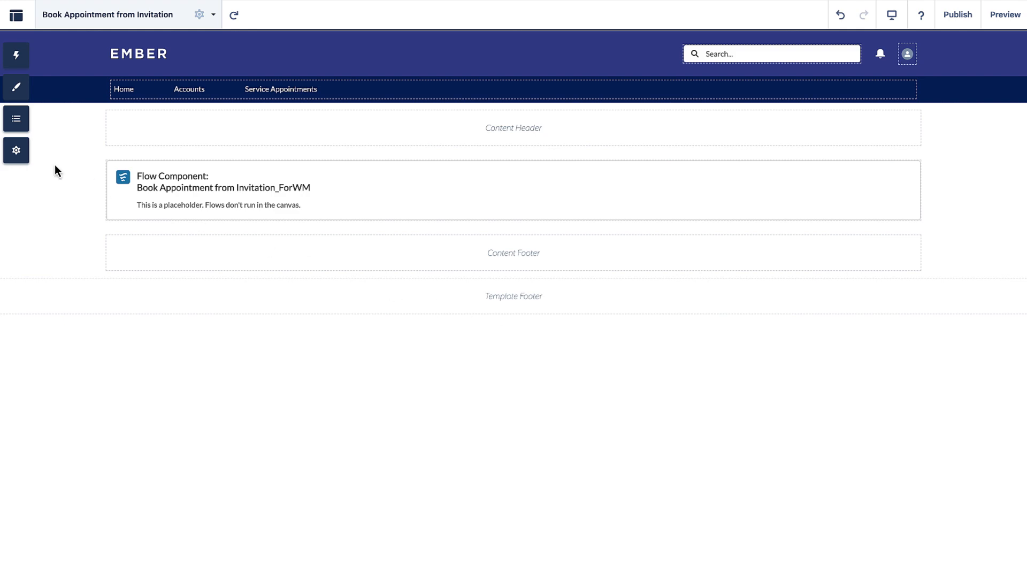
# Copy the site's published URL from the General settings into the notes as the Site URL.
pyautogui.click(18, 151)
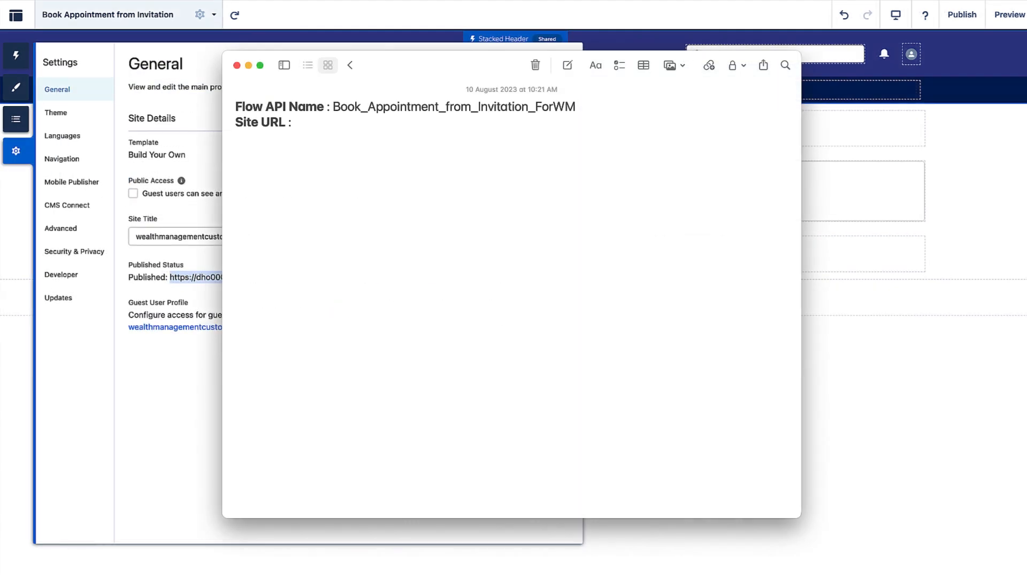
pyautogui.write('https://dho0000017qbfmaq-dev-ed.develop.my.site.com/wealthmanagementcustomers/s')
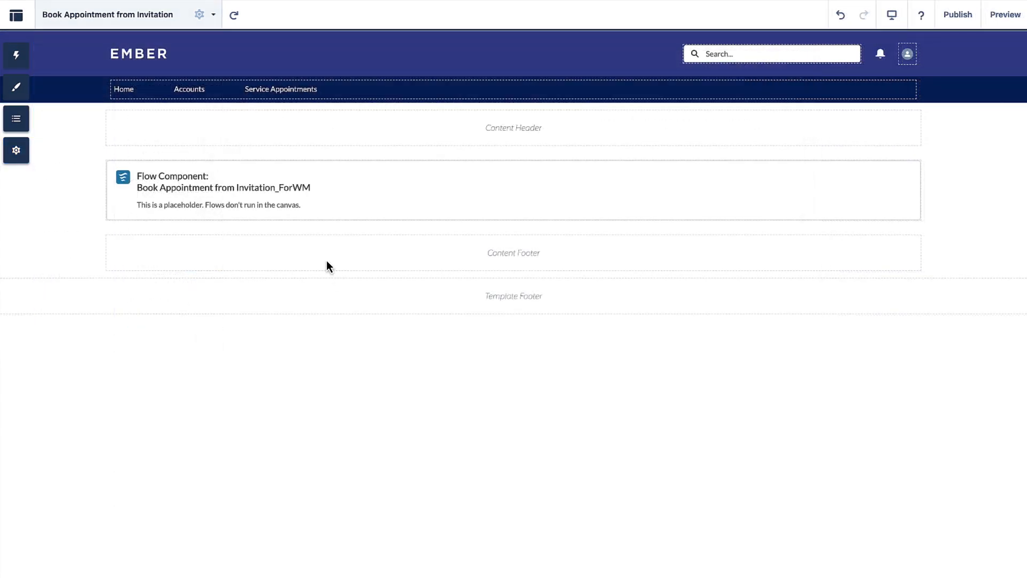
# Copy the page URL /flow/:flowName from the page's properties into the notes.
pyautogui.click(214, 14)
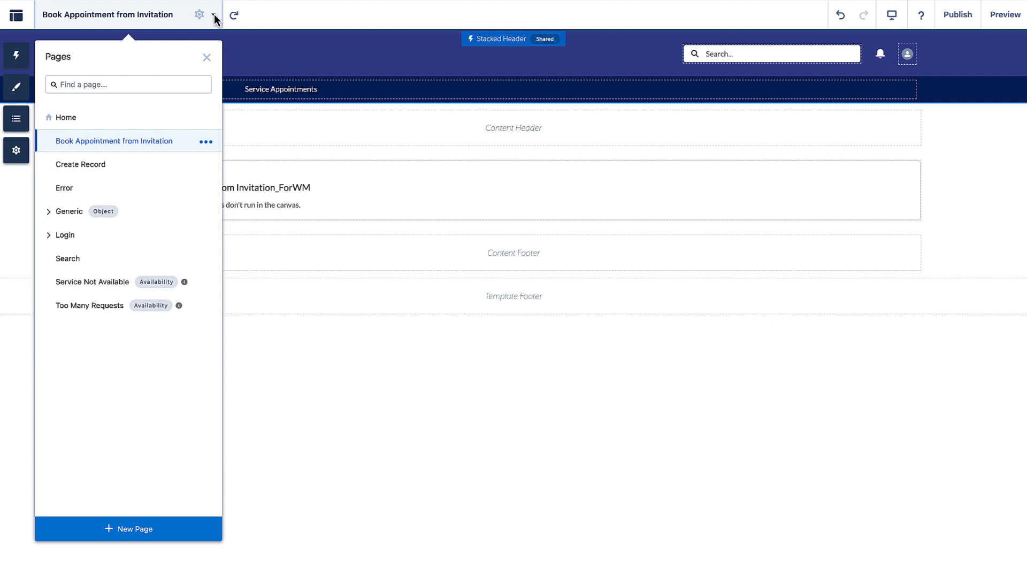
pyautogui.click(206, 143)
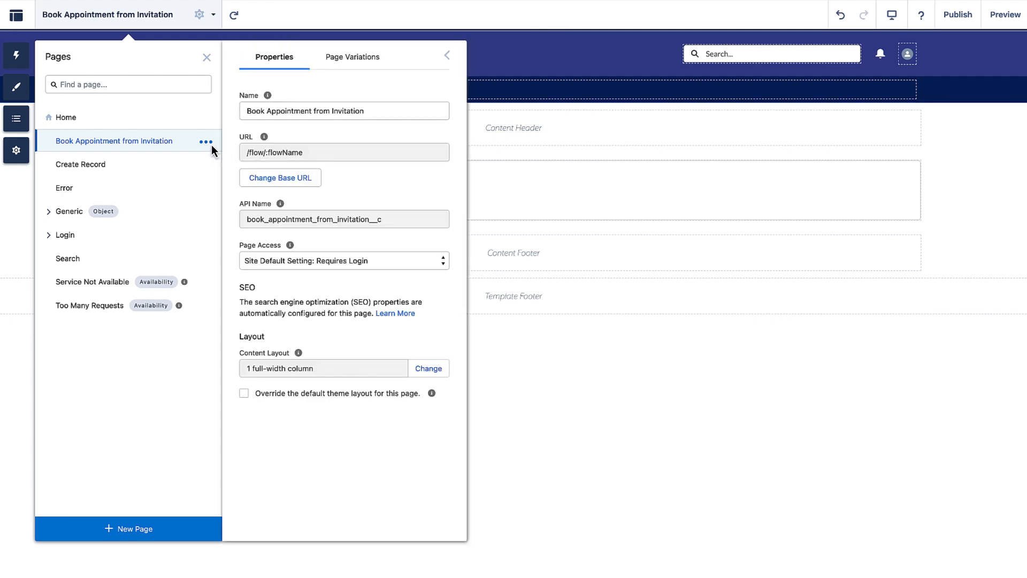
pyautogui.click(270, 153)
pyautogui.press('super+c')
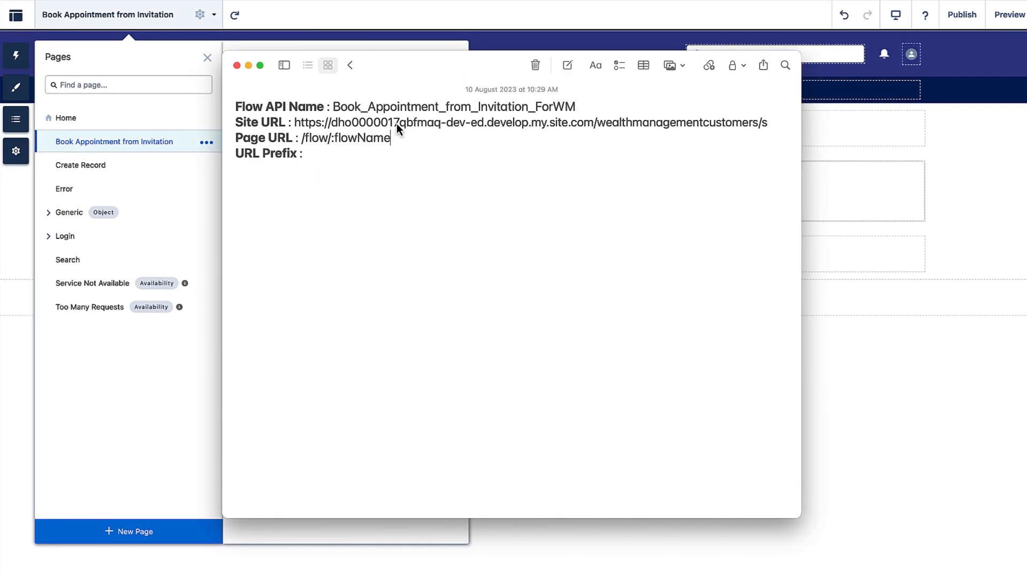
# Compose the URL Prefix in the notes by joining the site URL with /flow/:flowName.
pyautogui.doubleClick(406, 122)
pyautogui.press('super+c')
pyautogui.click(344, 147)
pyautogui.press('super+v')
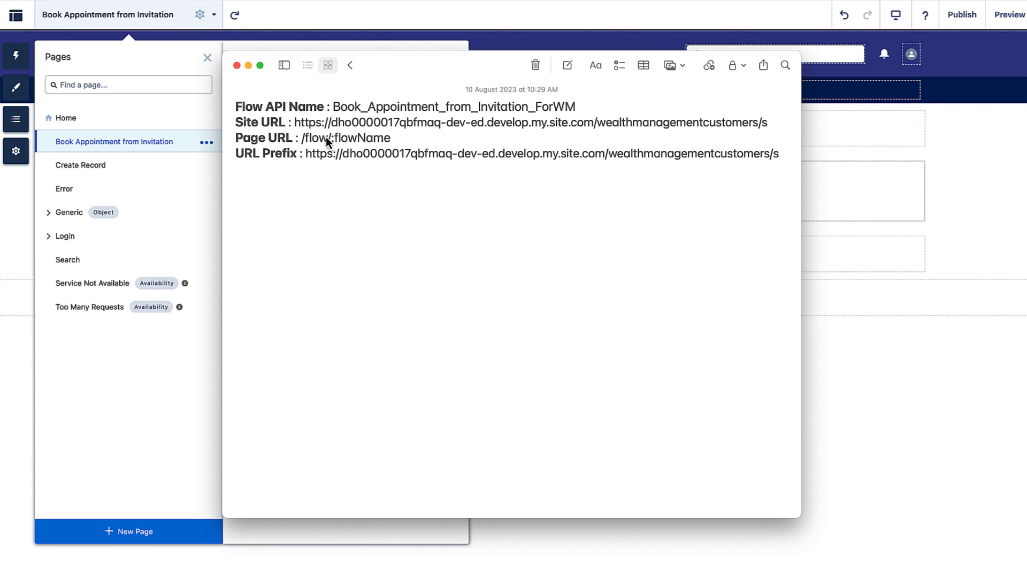
pyautogui.doubleClick(326, 140)
pyautogui.press('super+c')
pyautogui.click(778, 154)
pyautogui.press('super+v')
# Replace :flowName in the URL Prefix with the flow API name Book_Appointment_from_Invitation_ForWM.
pyautogui.doubleClick(460, 109)
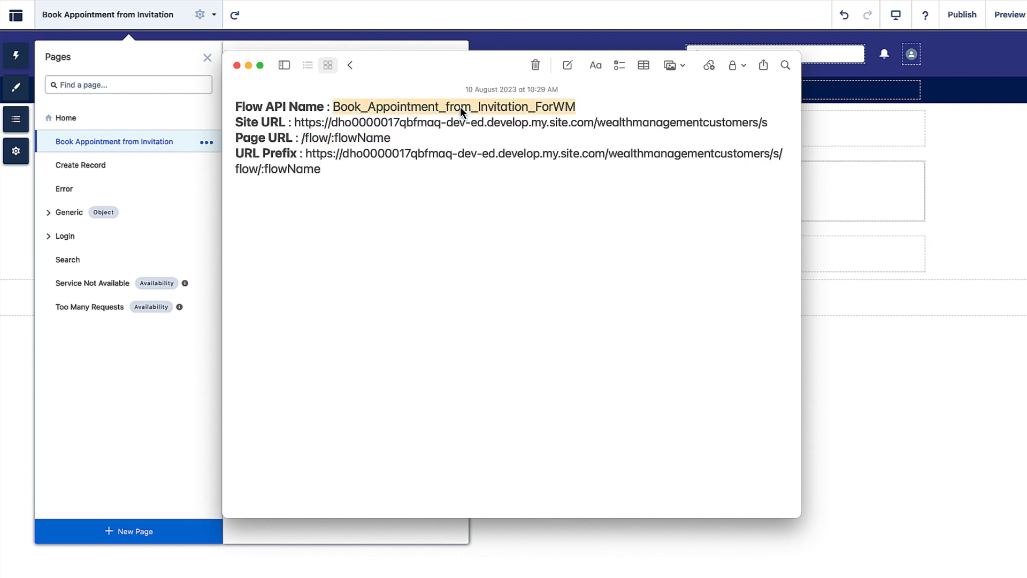
pyautogui.doubleClick(291, 169)
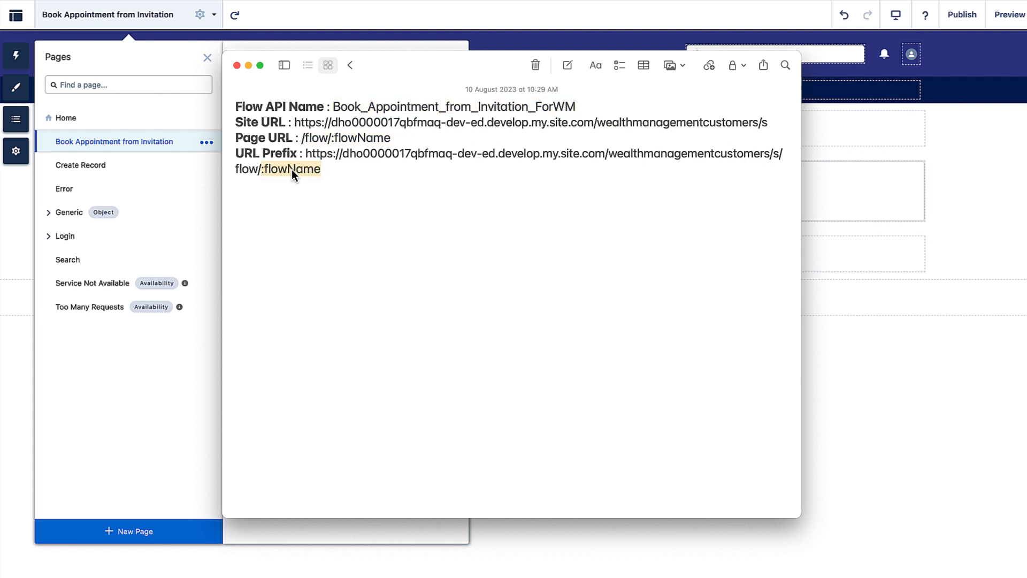
pyautogui.press('super+v')
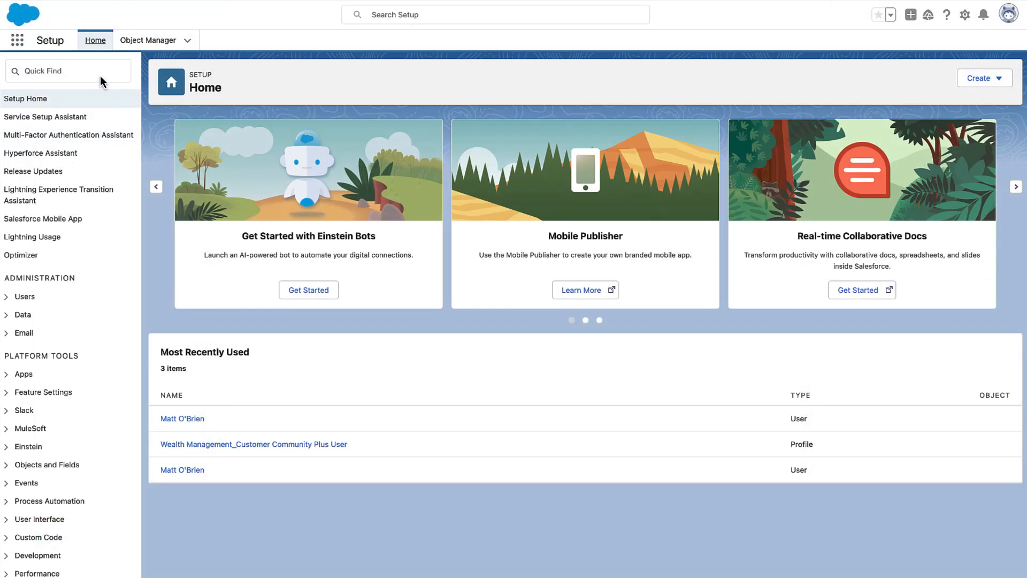
# Find Flows in Setup and open the Generate Appointment Invitation flow.
pyautogui.click(101, 77)
pyautogui.write('Flows')
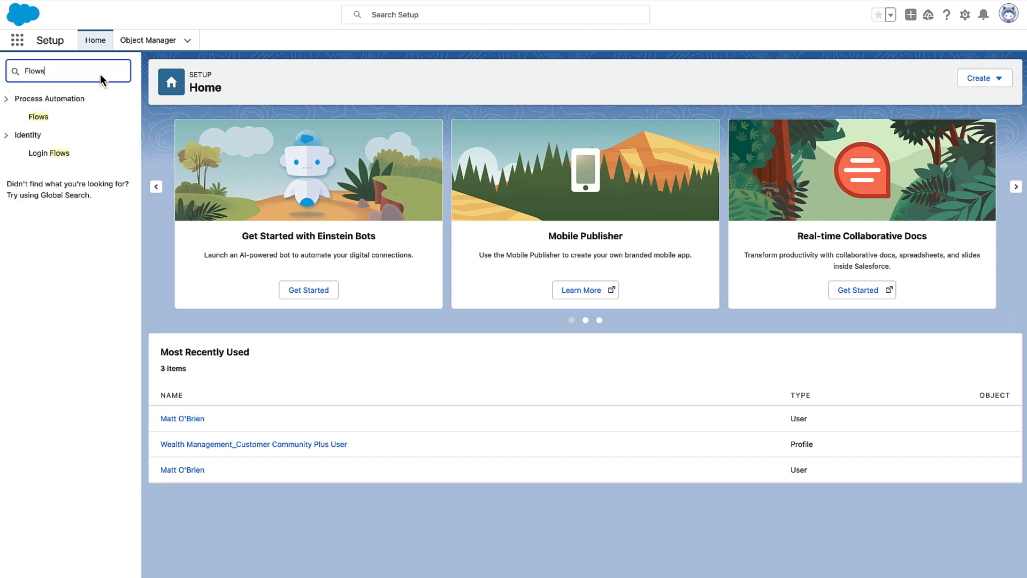
pyautogui.click(59, 115)
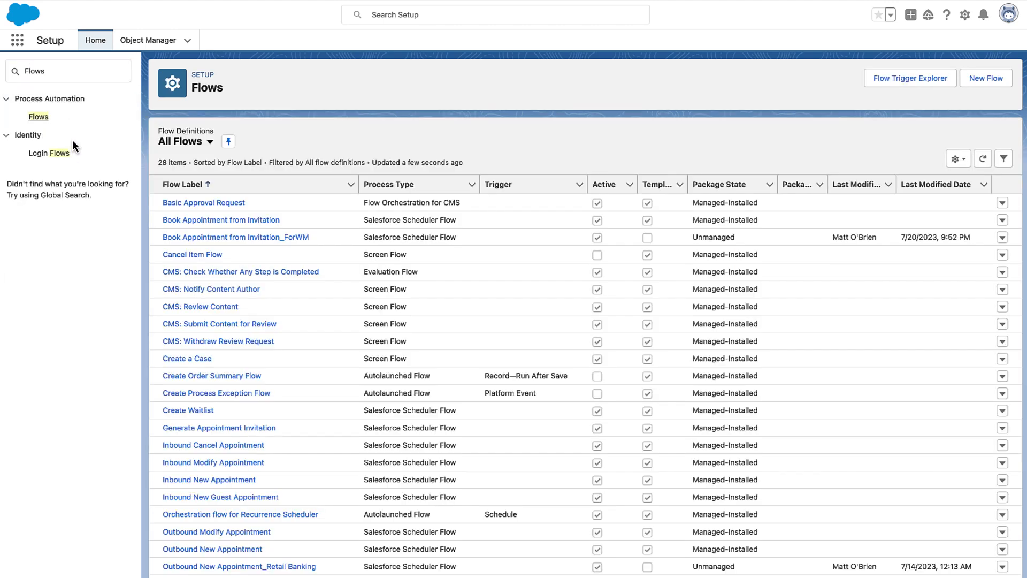
pyautogui.click(219, 428)
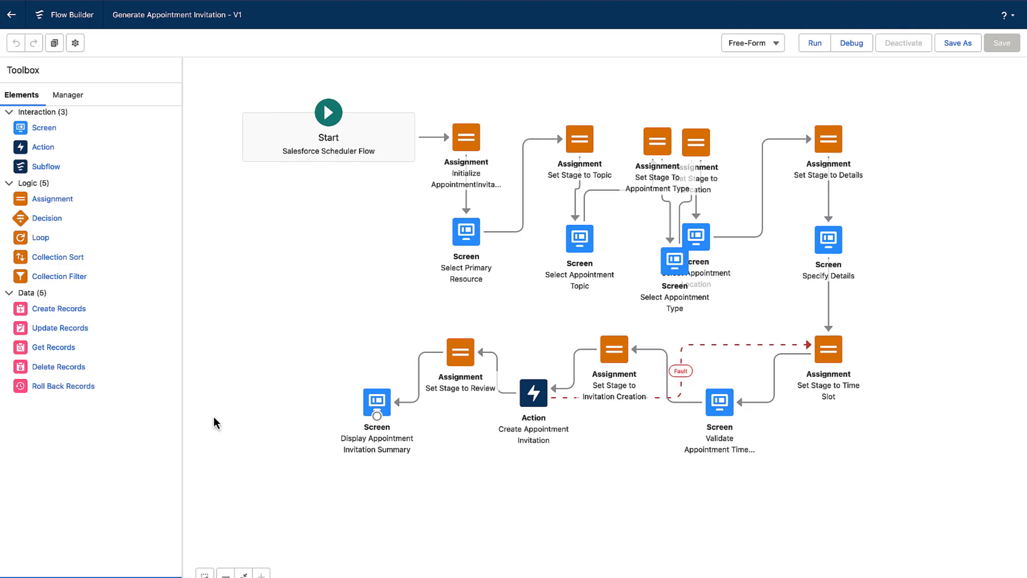
# Set the InvitationURLPrefix variable's default value to the composed booking flow URL prefix.
pyautogui.click(73, 97)
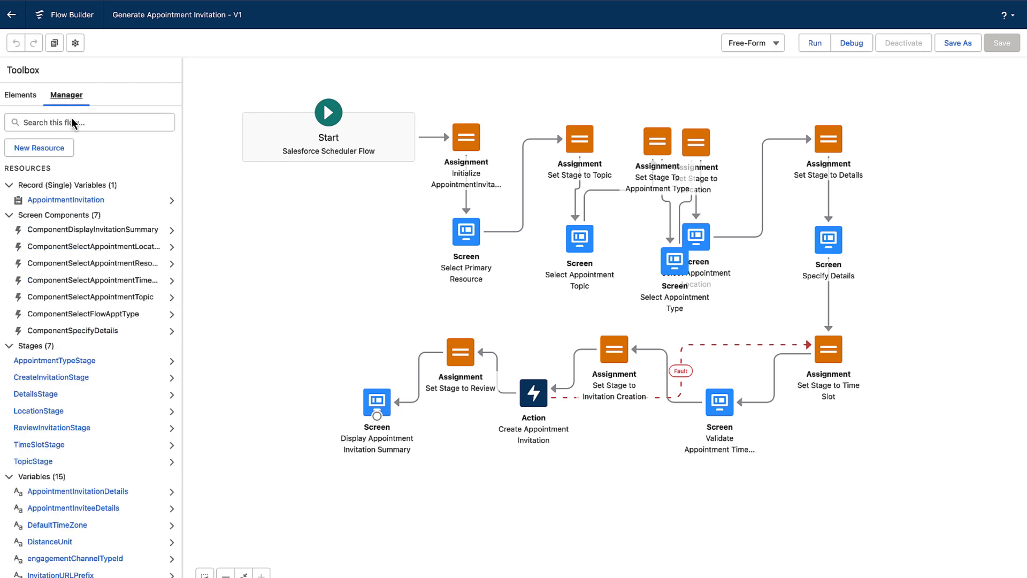
pyautogui.click(69, 123)
pyautogui.write('invitationURL')
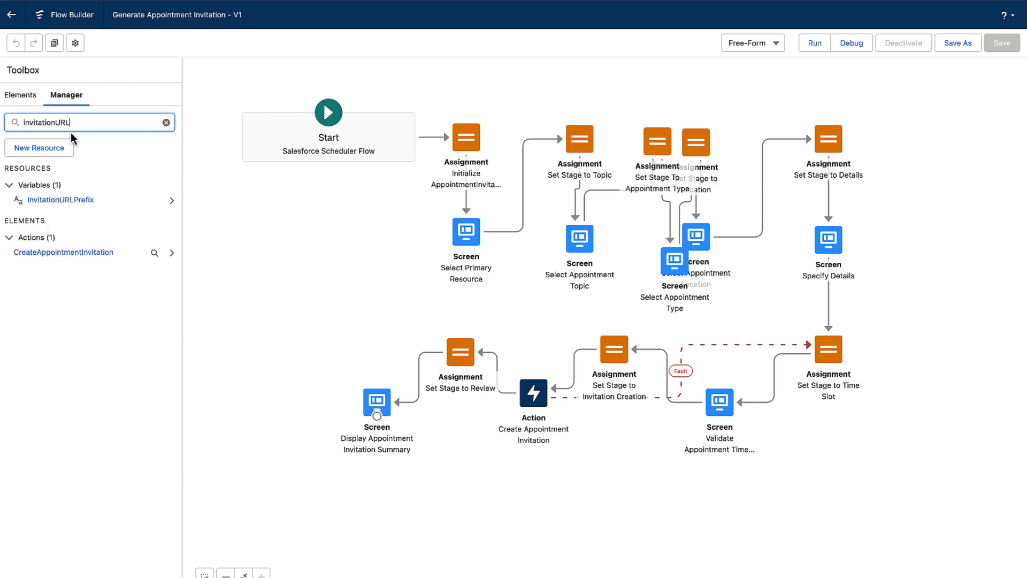
pyautogui.click(75, 200)
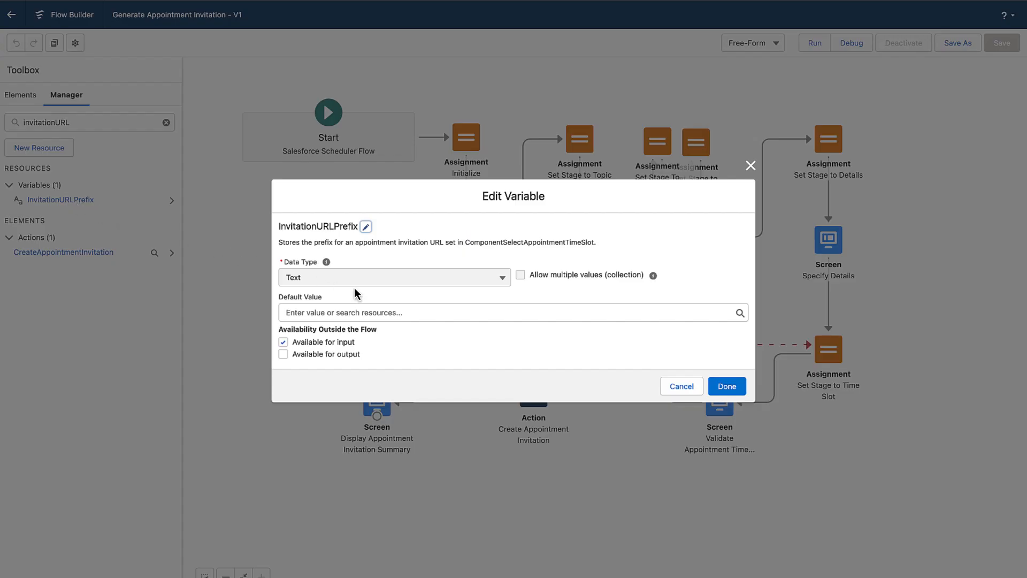
pyautogui.click(436, 316)
pyautogui.hotkey('ctrl', 'v')
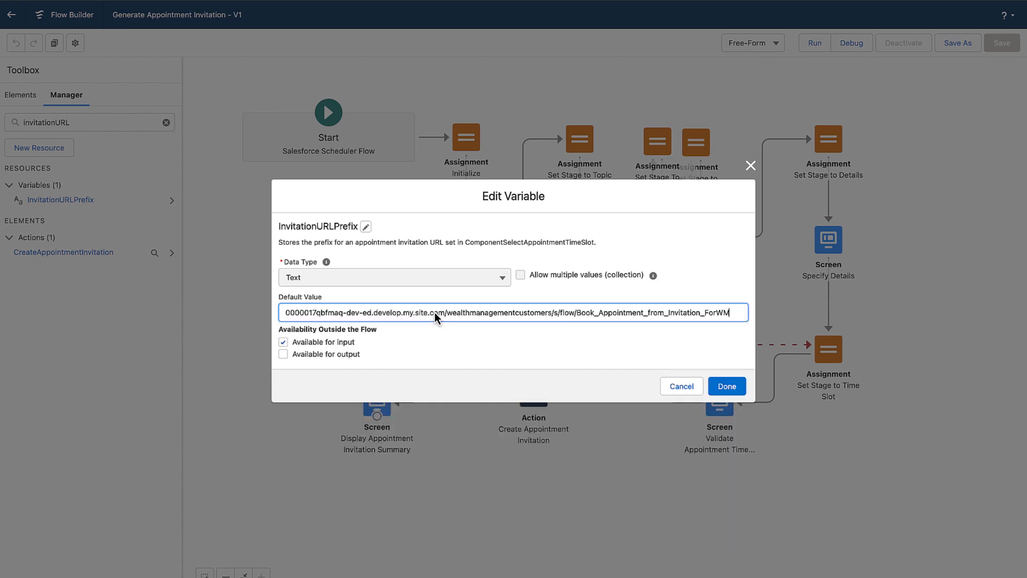
pyautogui.click(618, 364)
pyautogui.click(726, 387)
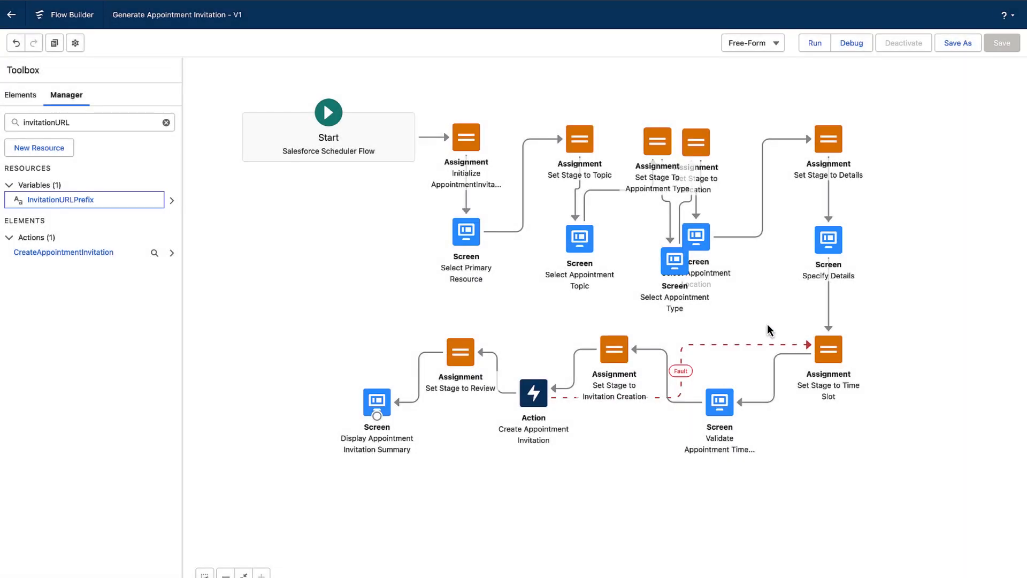
# Save the flow as a new flow labelled Generate Appointment Invitation_forWM and activate it.
pyautogui.click(943, 48)
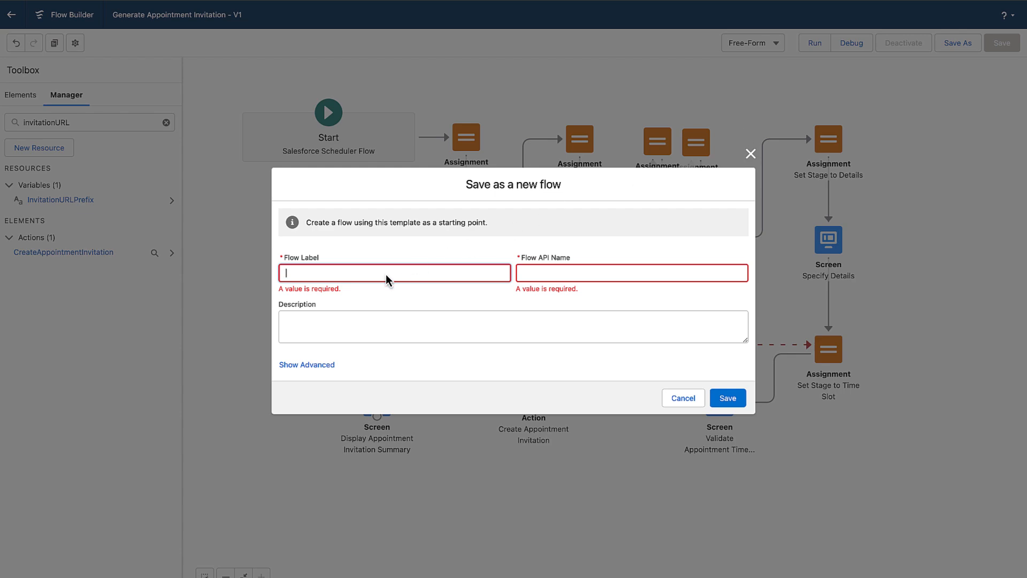
pyautogui.hotkey('ctrl', 'v')
pyautogui.click(406, 292)
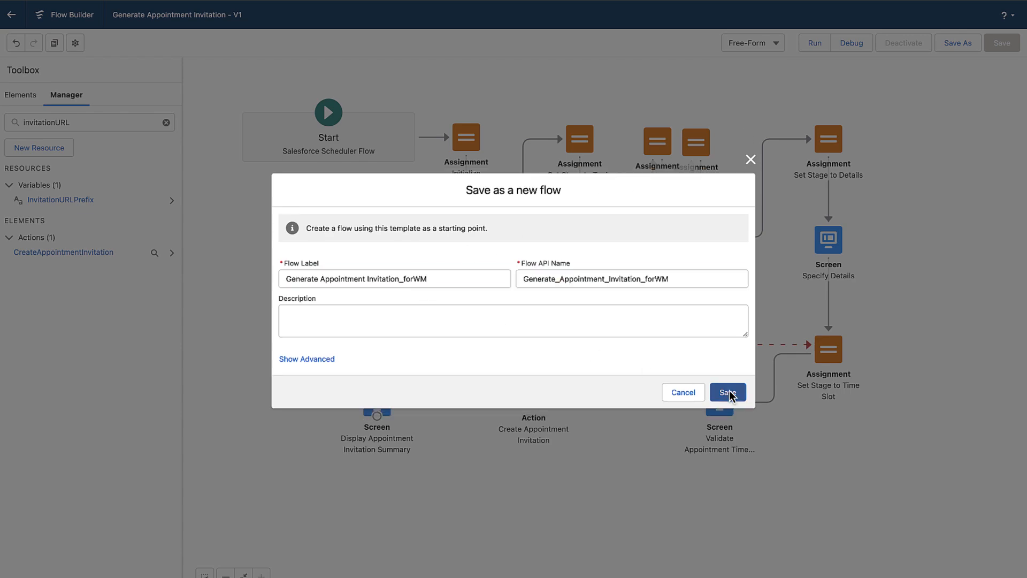
pyautogui.click(728, 397)
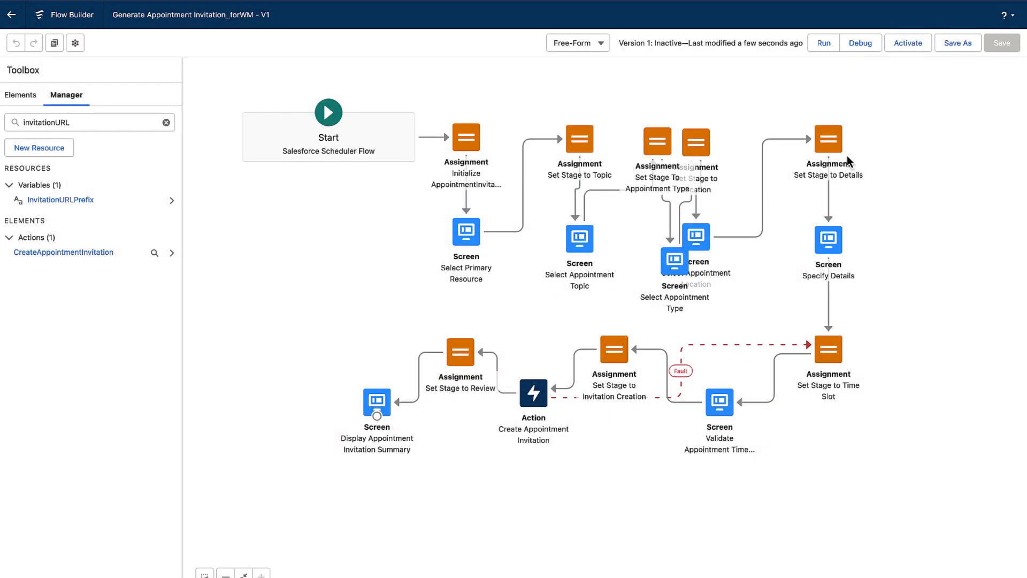
pyautogui.click(903, 44)
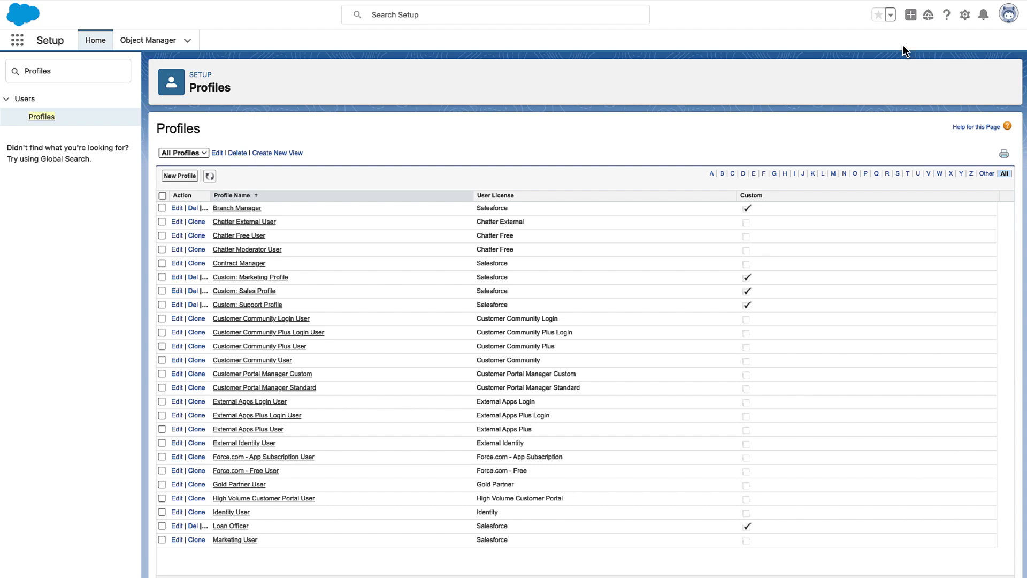
# Review the Service Appointment field-level security for the Wealth Management_Customer Community Plus User profile.
pyautogui.click(940, 172)
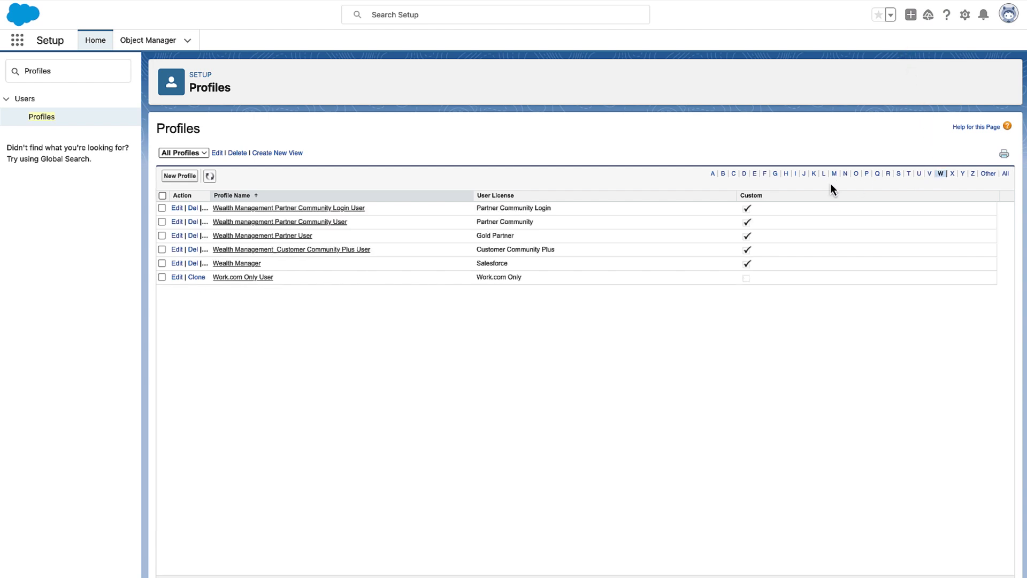
pyautogui.click(177, 264)
pyautogui.click(177, 250)
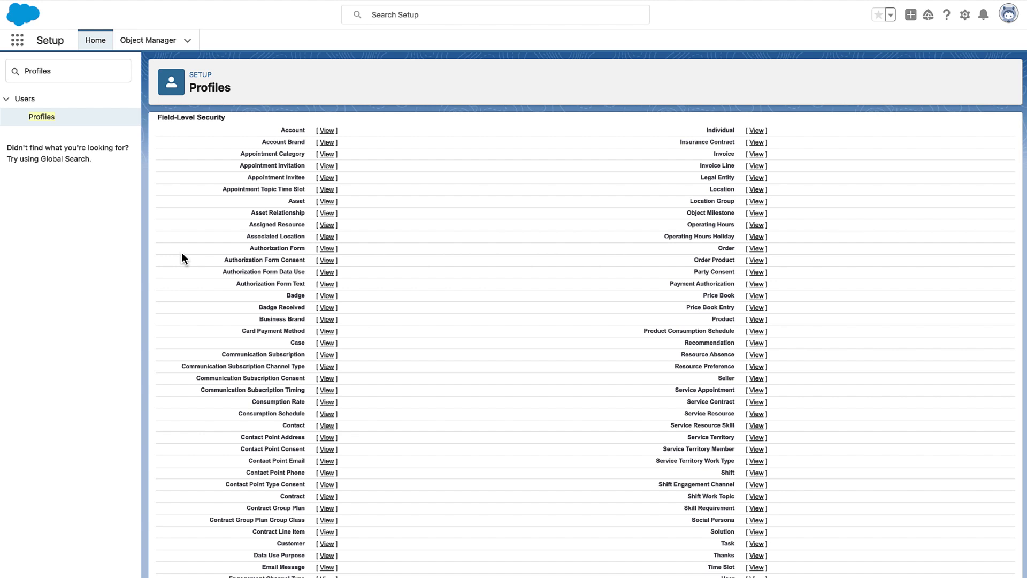
pyautogui.click(756, 391)
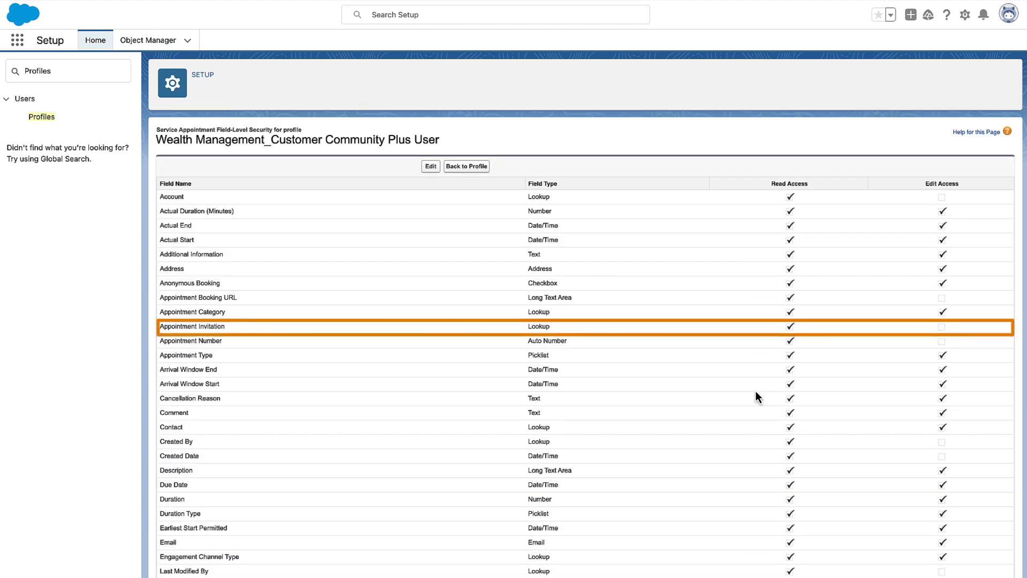
# Edit the organization-wide sharing defaults, setting Appointment Invitation's default external access to Public Read Only.
pyautogui.doubleClick(89, 72)
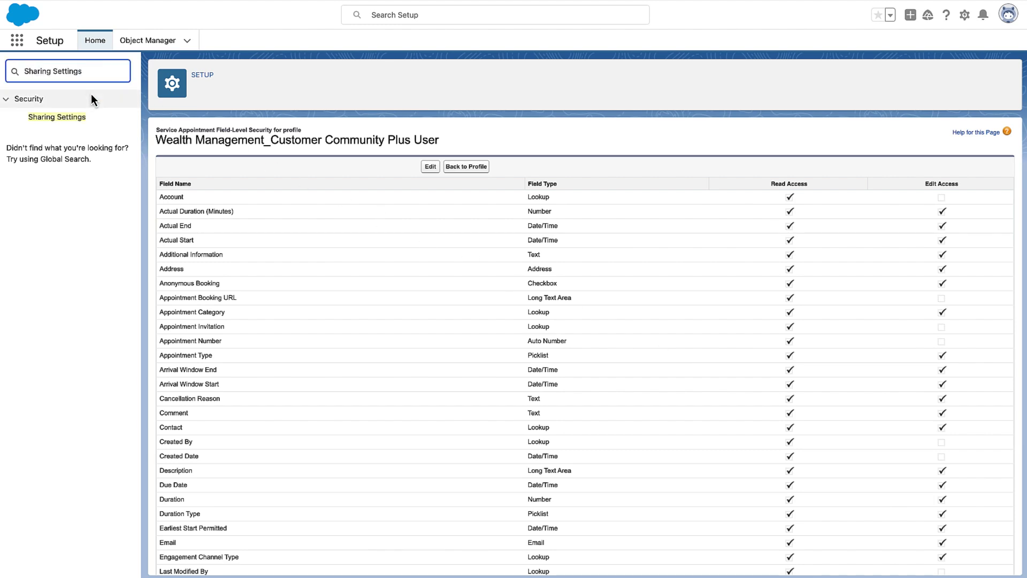
pyautogui.click(92, 116)
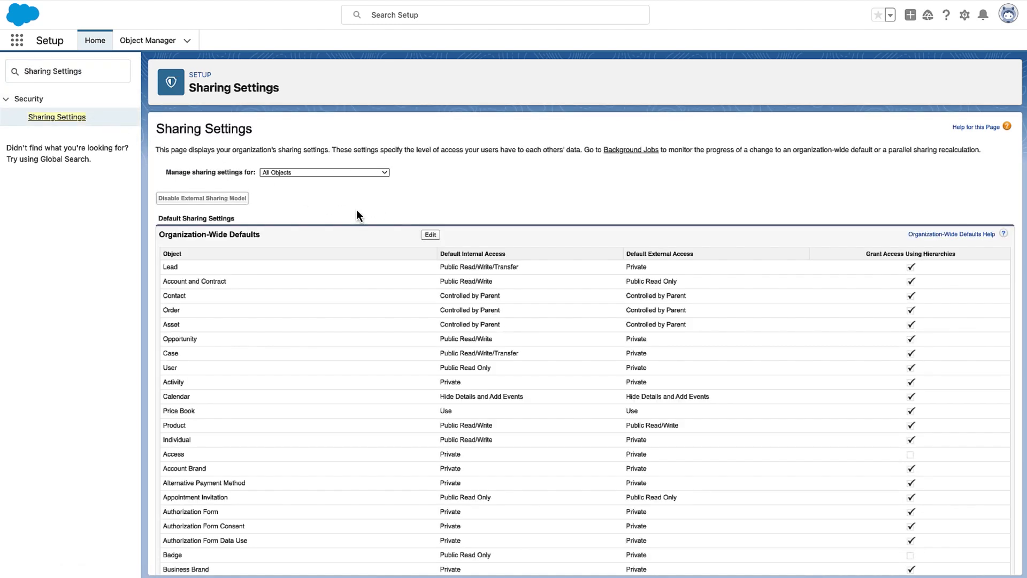
pyautogui.click(431, 235)
pyautogui.click(477, 424)
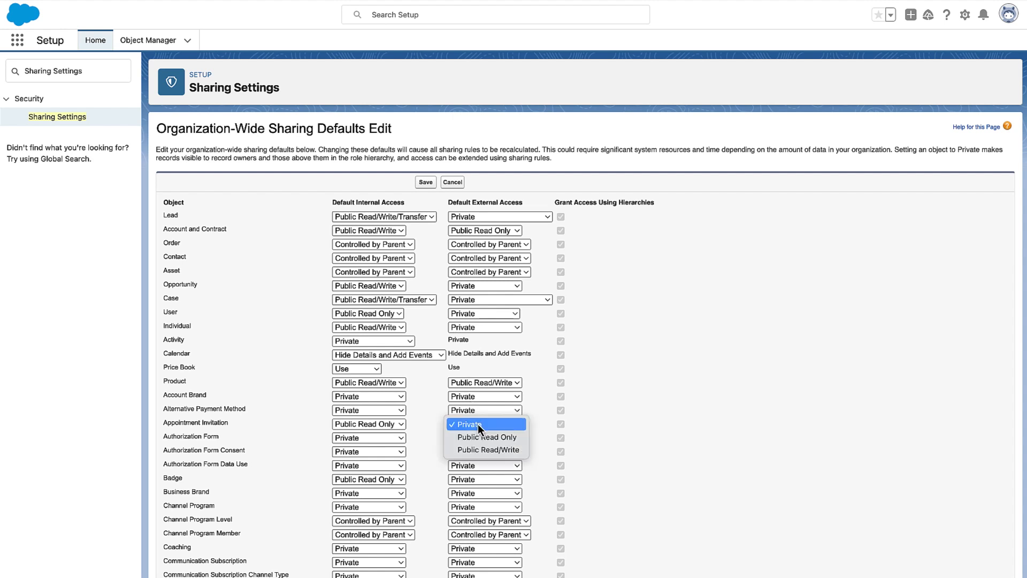
pyautogui.click(480, 437)
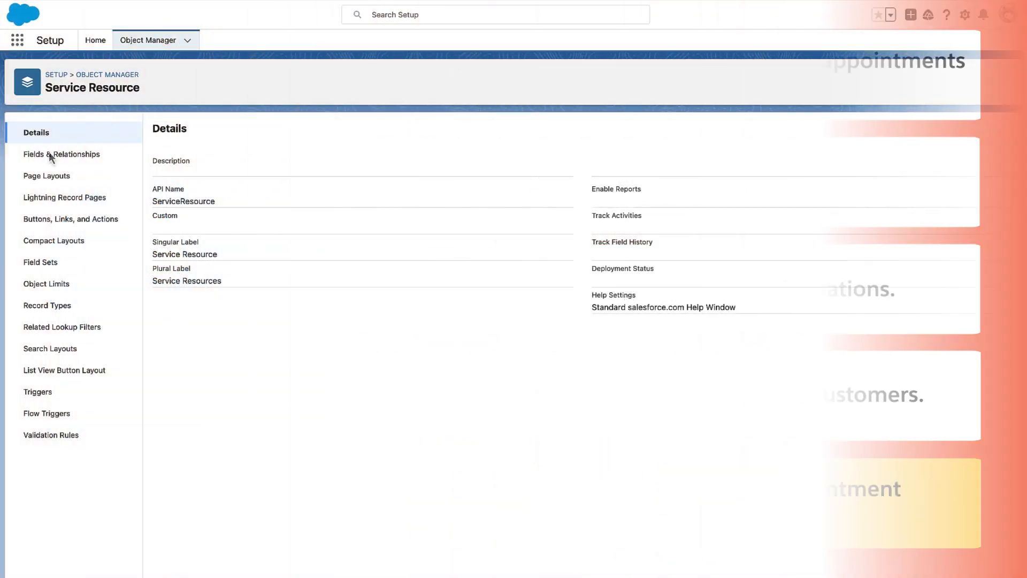
# Create a new Flow action on the Service Resource object using the Generate Appointment Invitation_forWM flow.
pyautogui.click(87, 220)
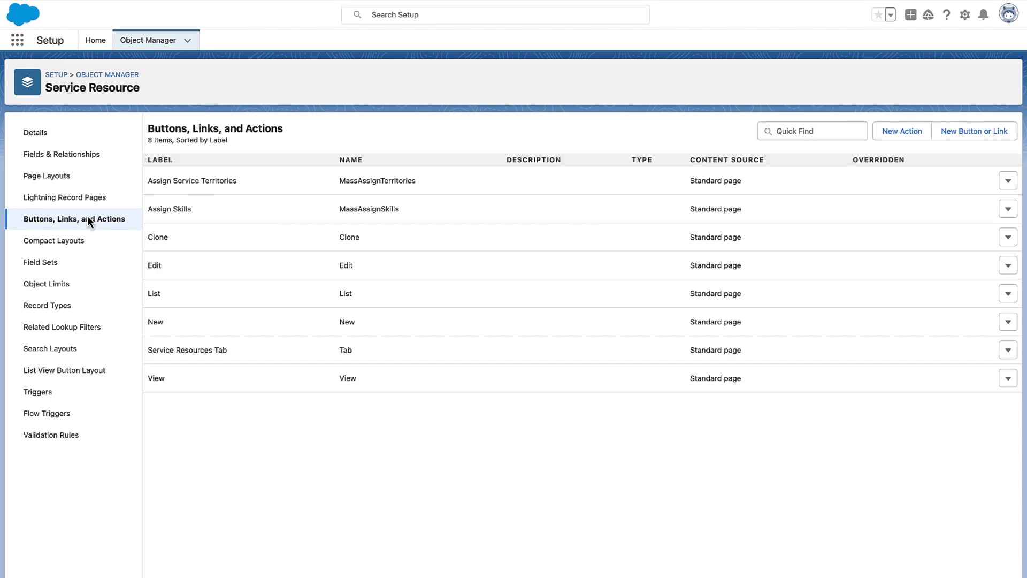
pyautogui.click(885, 130)
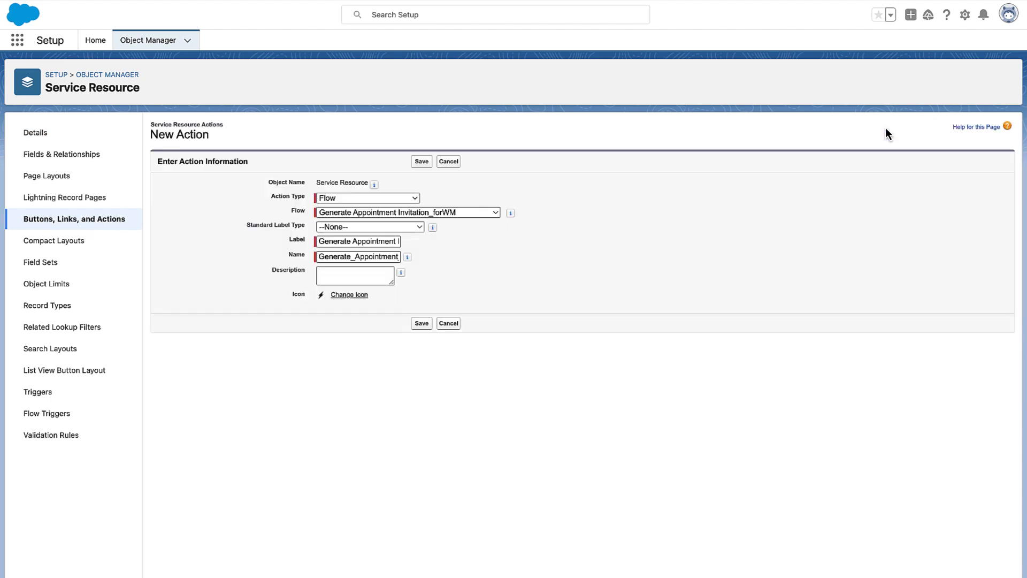
pyautogui.click(421, 324)
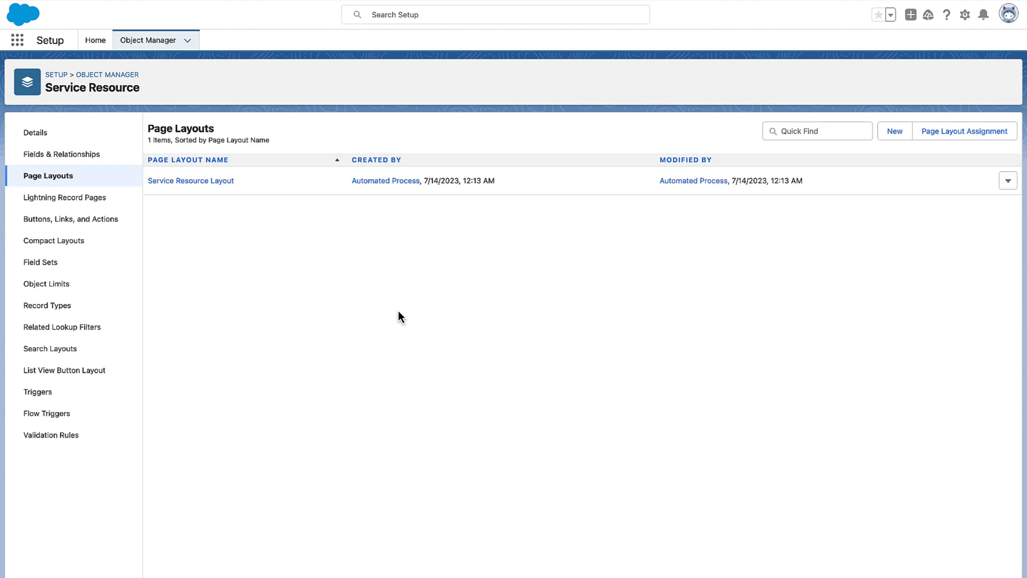
# Add the Generate Appointment Invitation action to the Service Resource Layout's Lightning Experience actions and save the layout.
pyautogui.click(220, 181)
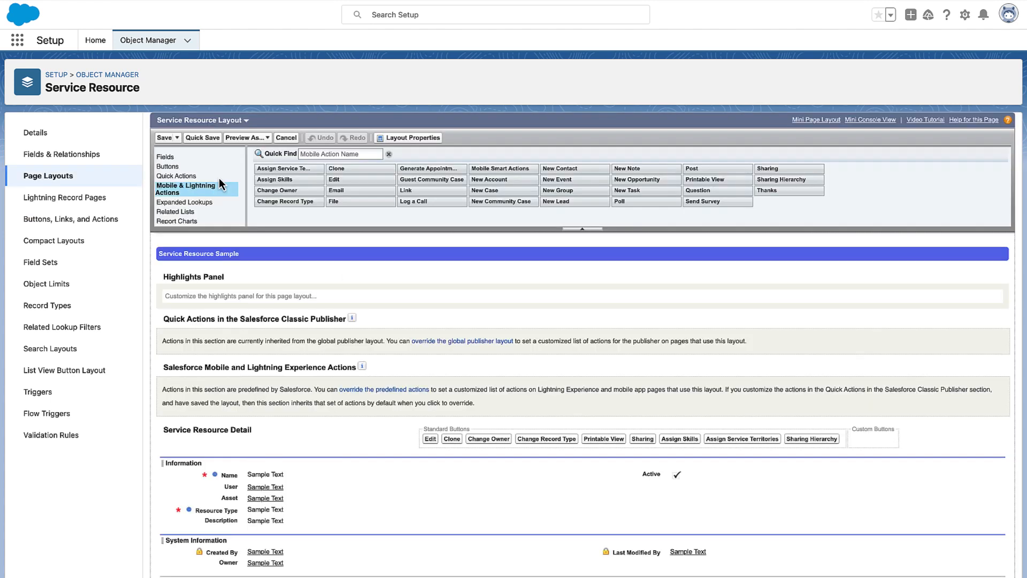
pyautogui.click(387, 389)
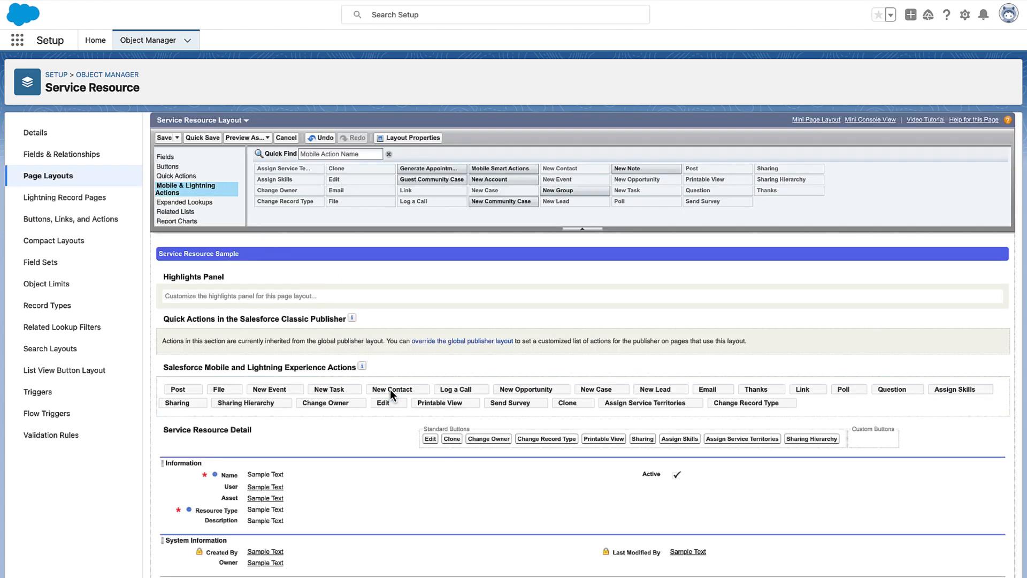
pyautogui.moveTo(449, 171)
pyautogui.mouseDown()
pyautogui.moveTo(414, 259)
pyautogui.moveTo(261, 423)
pyautogui.moveTo(214, 396)
pyautogui.moveTo(177, 393)
pyautogui.mouseUp()
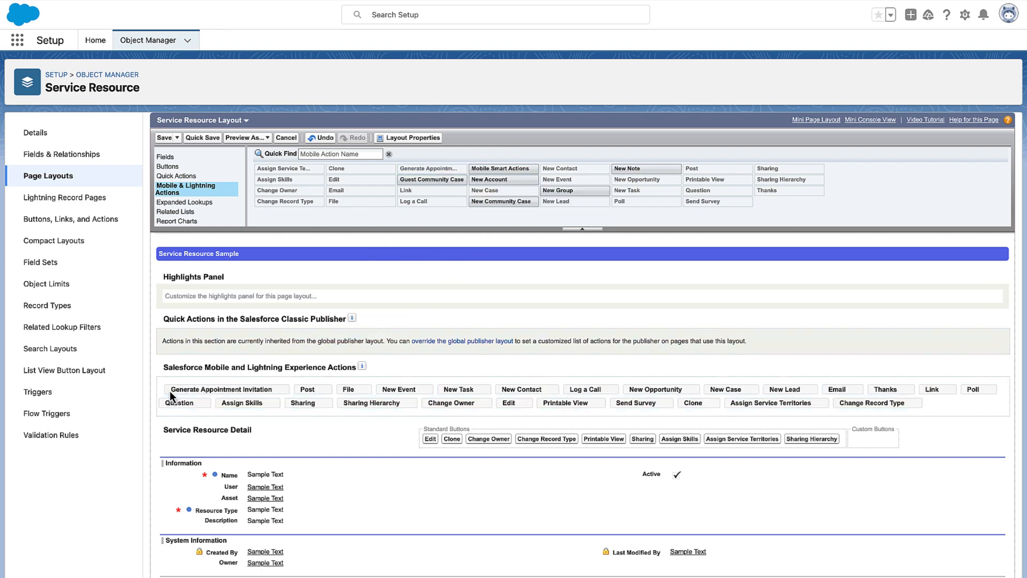
pyautogui.click(165, 138)
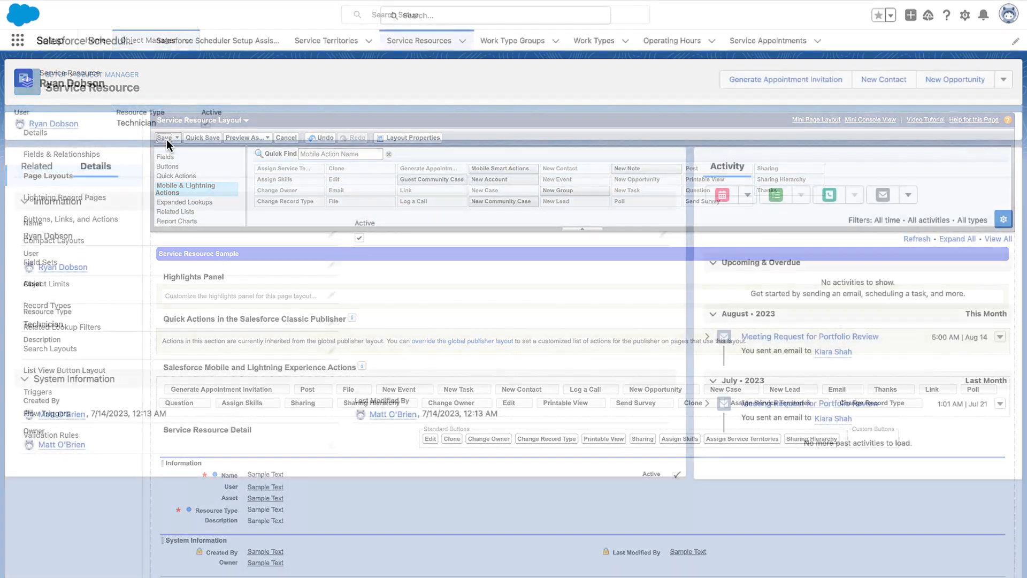